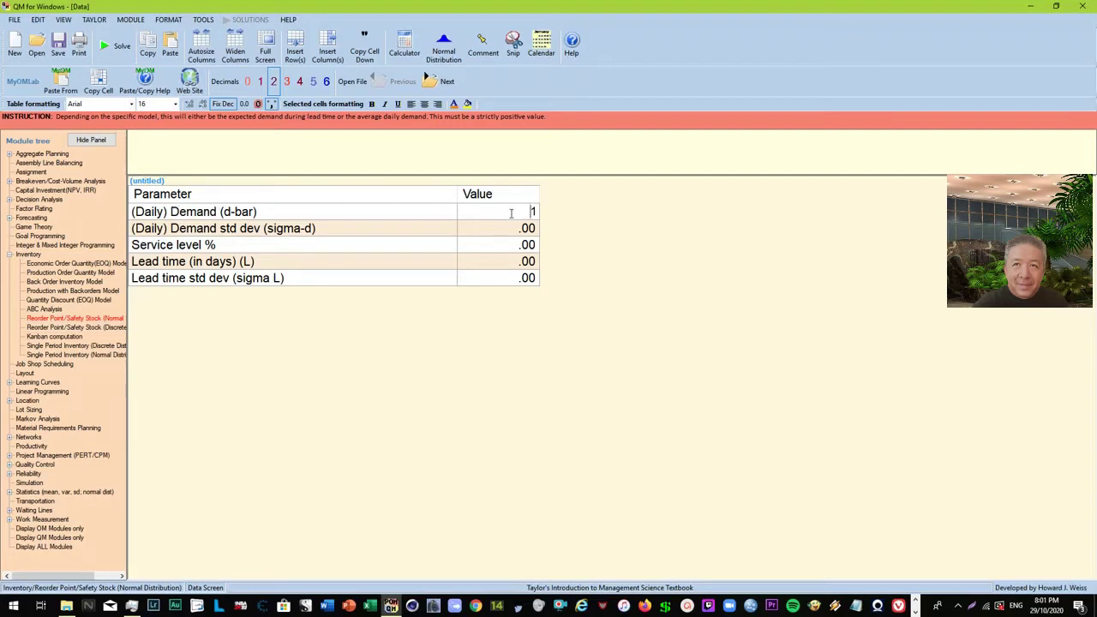
pyautogui.click(229, 212)
pyautogui.click(182, 231)
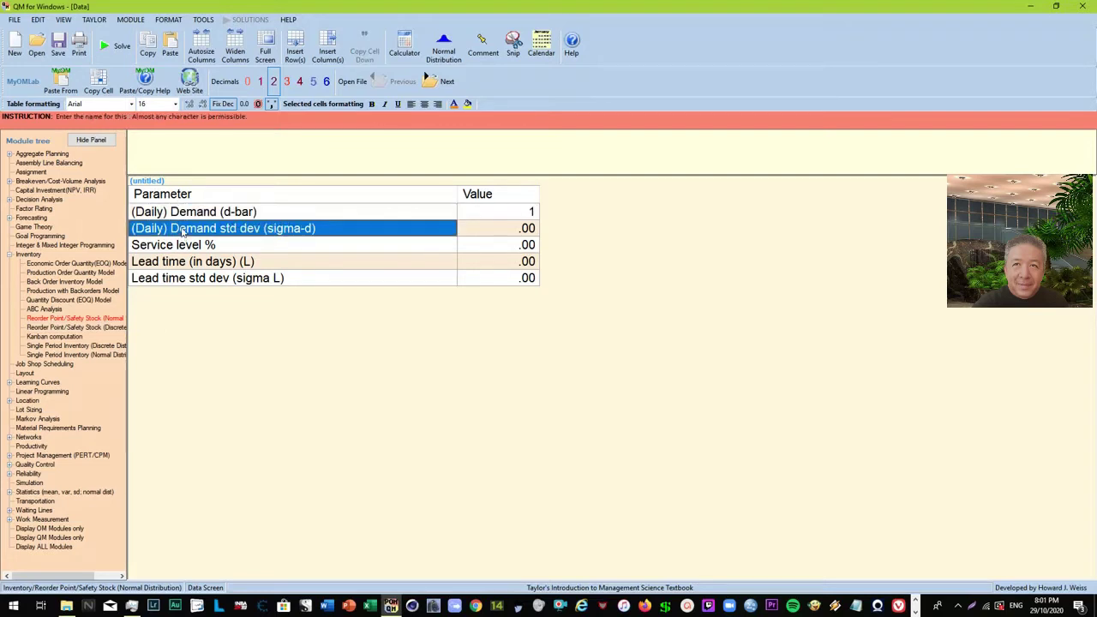
pyautogui.click(171, 215)
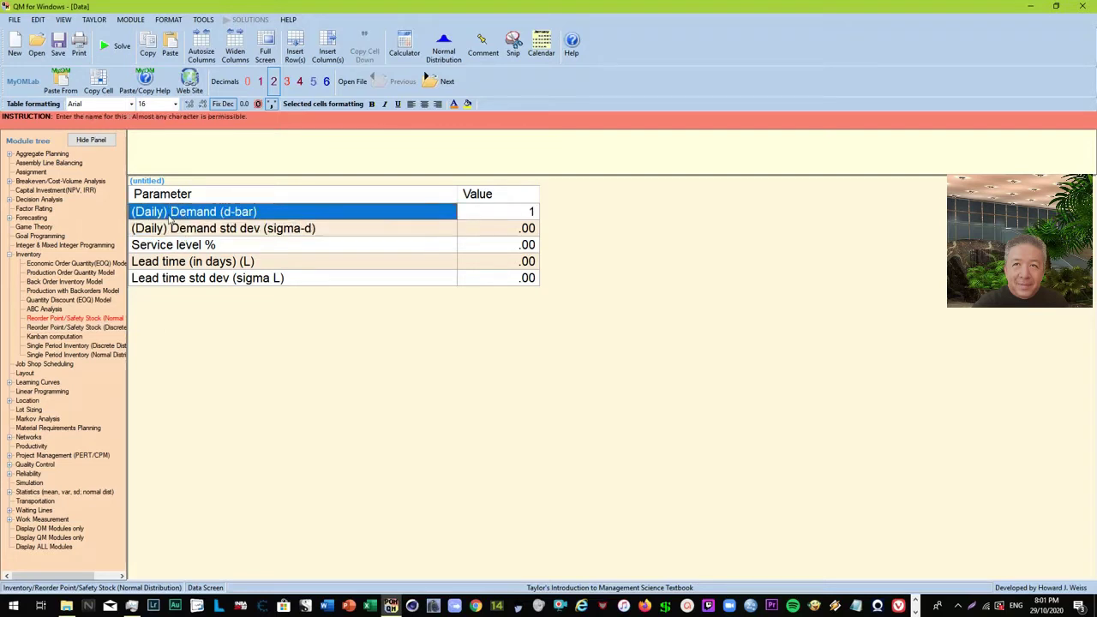
pyautogui.click(254, 231)
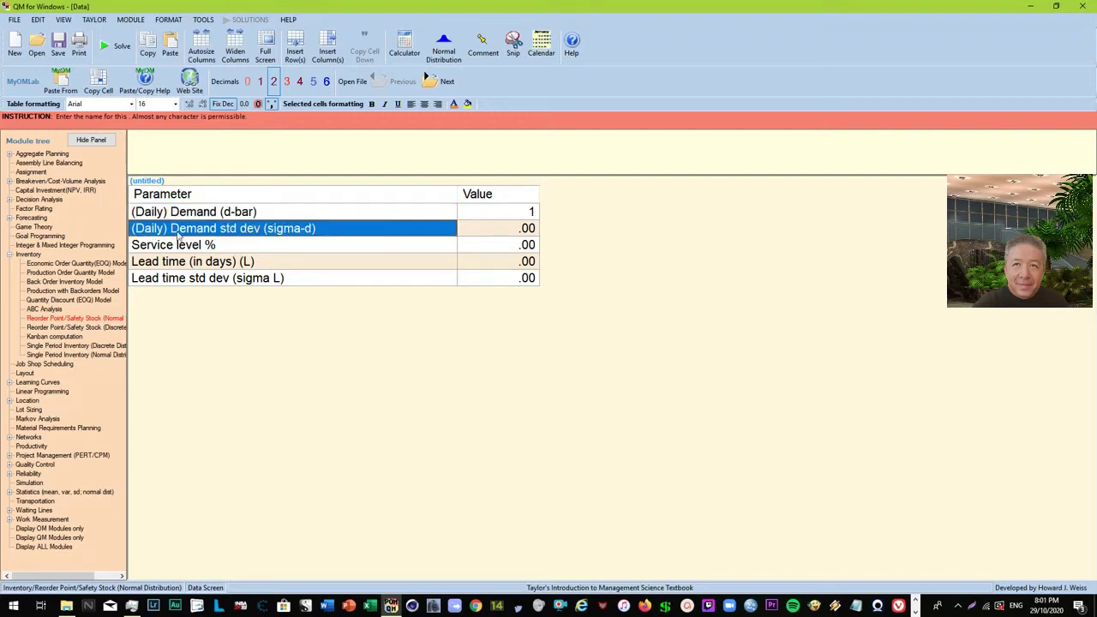
pyautogui.click(243, 216)
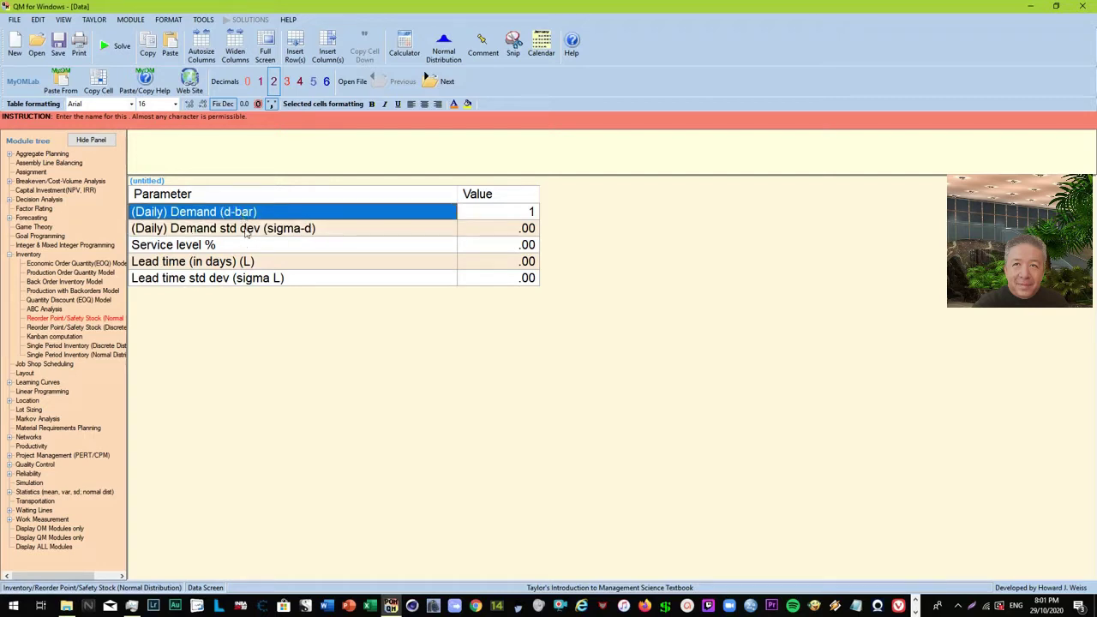
pyautogui.click(247, 234)
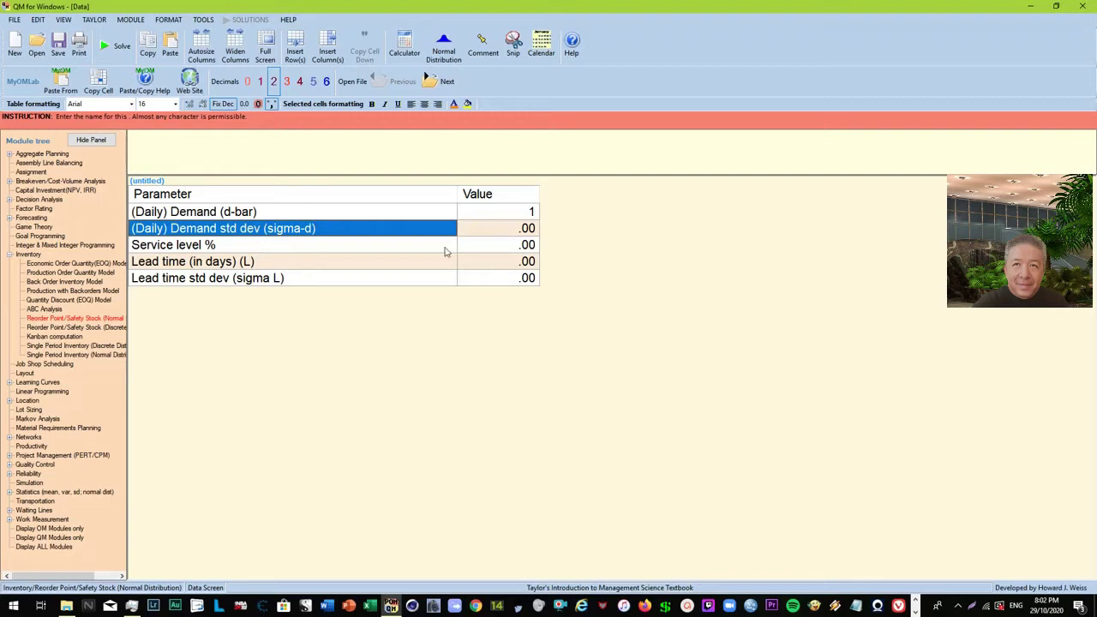
# Enter daily demand 1000 and daily demand standard deviation 200 in the parameter table.
pyautogui.click(484, 218)
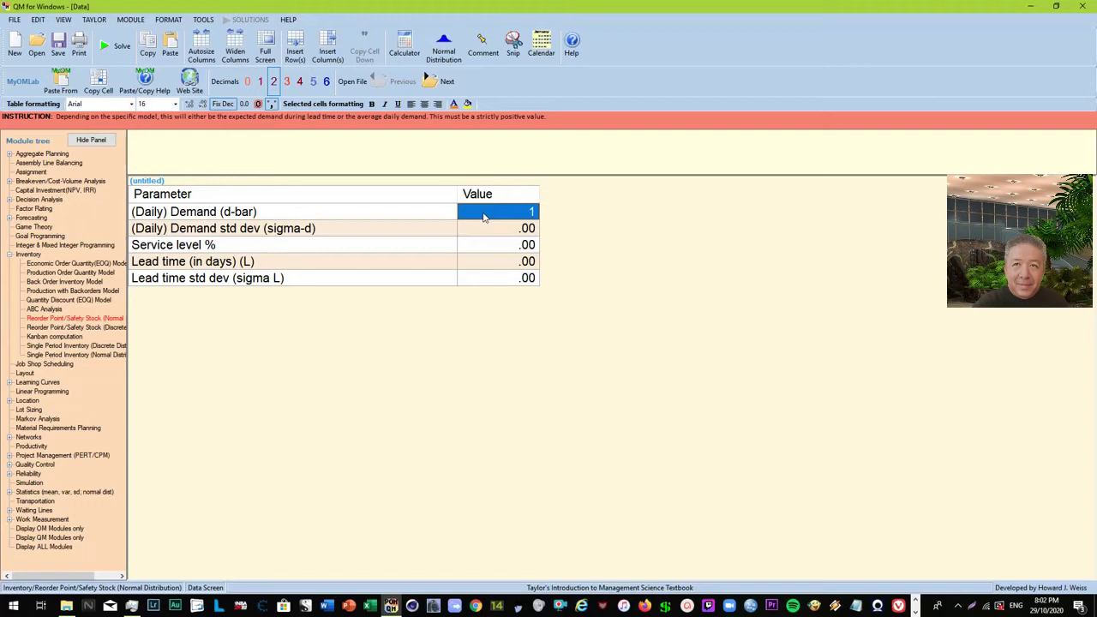
pyautogui.write('-')
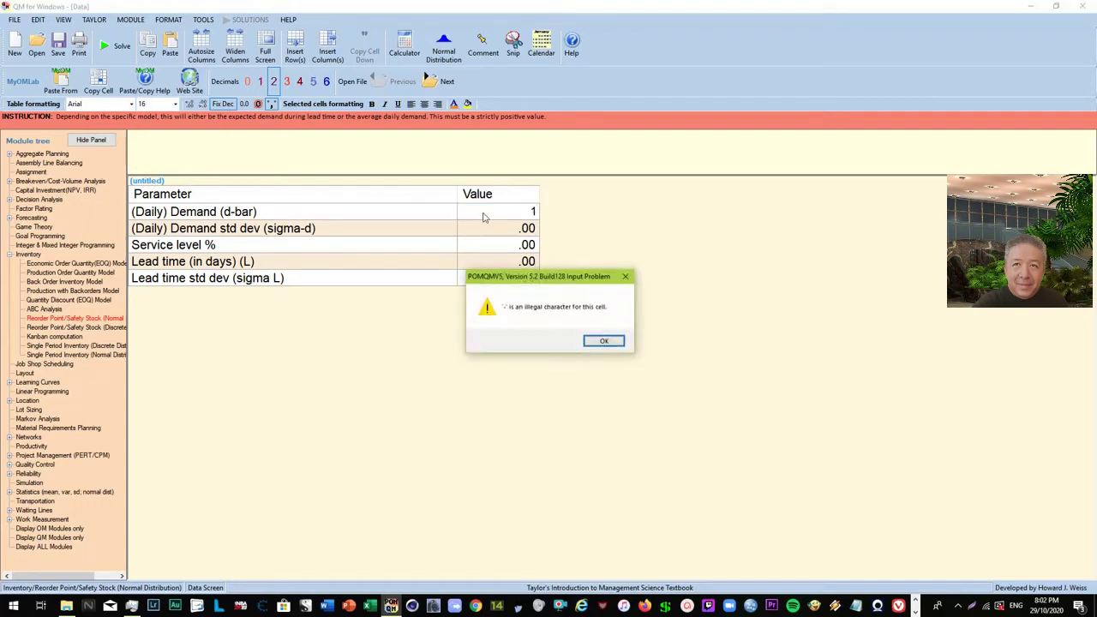
pyautogui.click(595, 341)
pyautogui.write('1000')
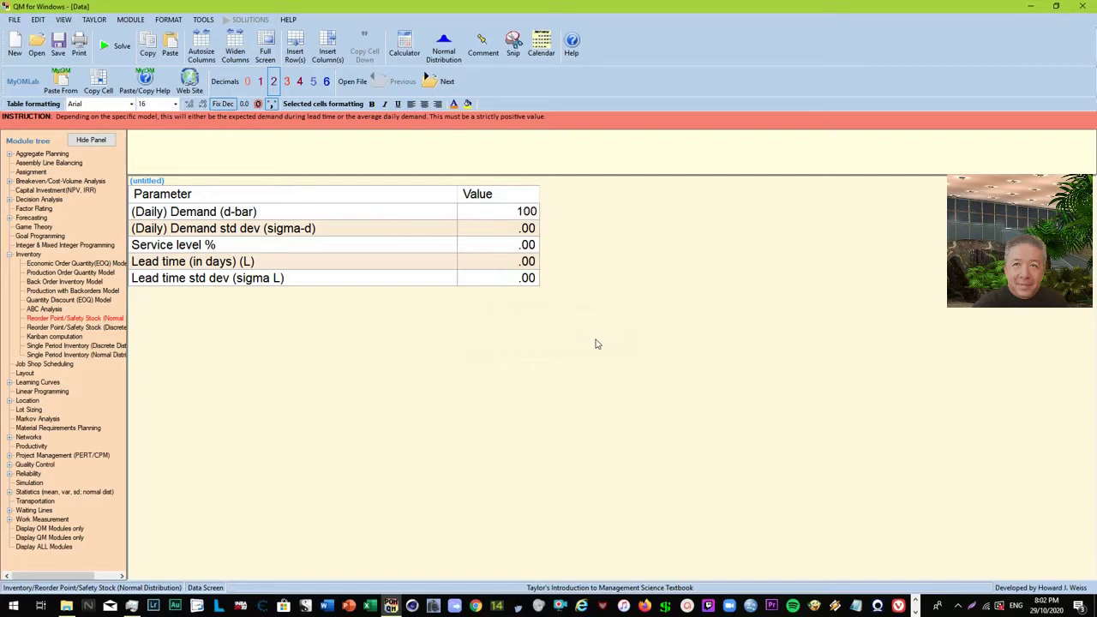
pyautogui.click(493, 245)
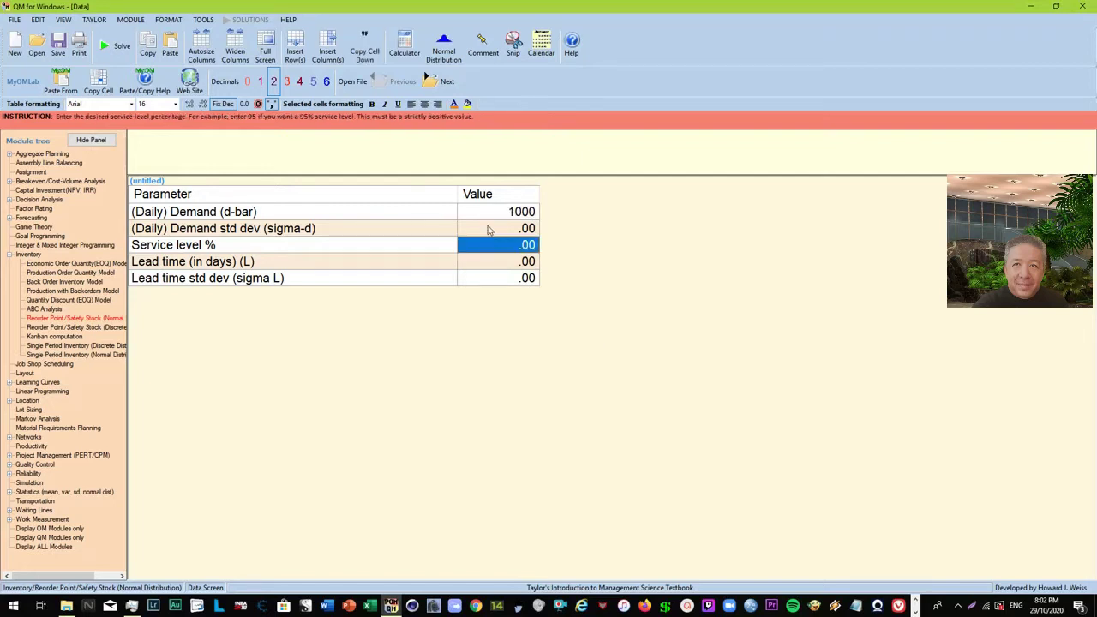
pyautogui.click(490, 230)
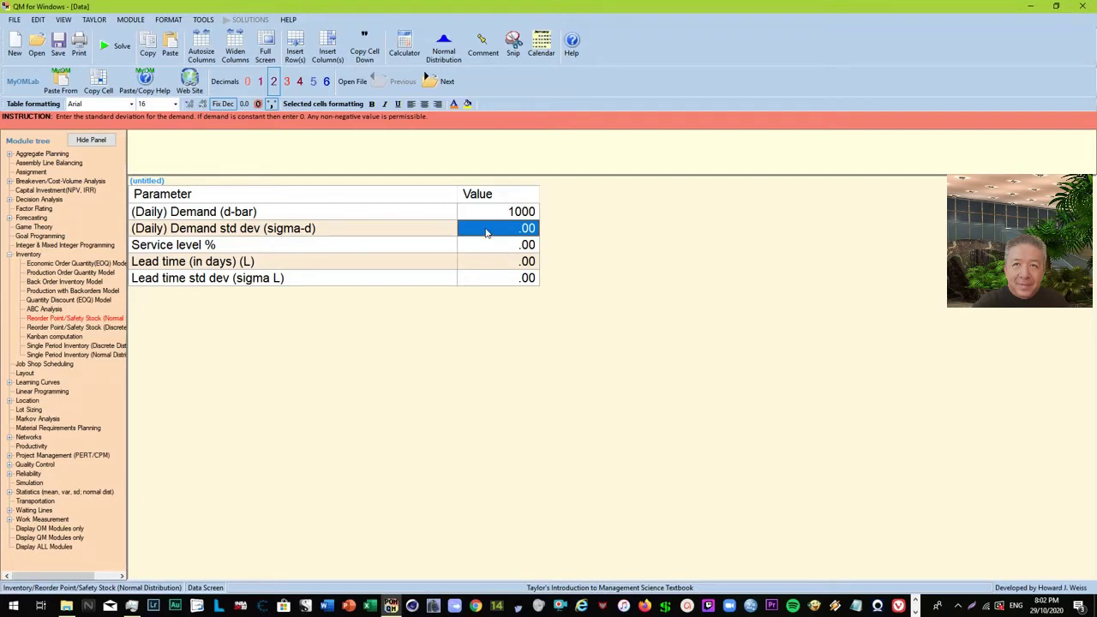
pyautogui.write('200')
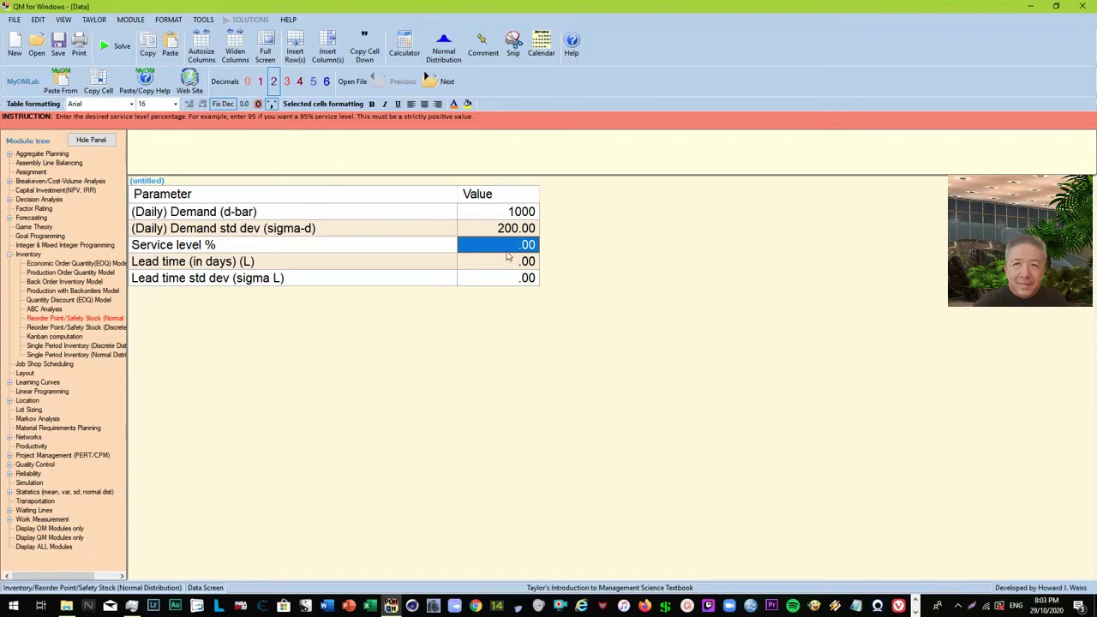
# Enter 95 in the Service level % cell and commit it.
pyautogui.write('95')
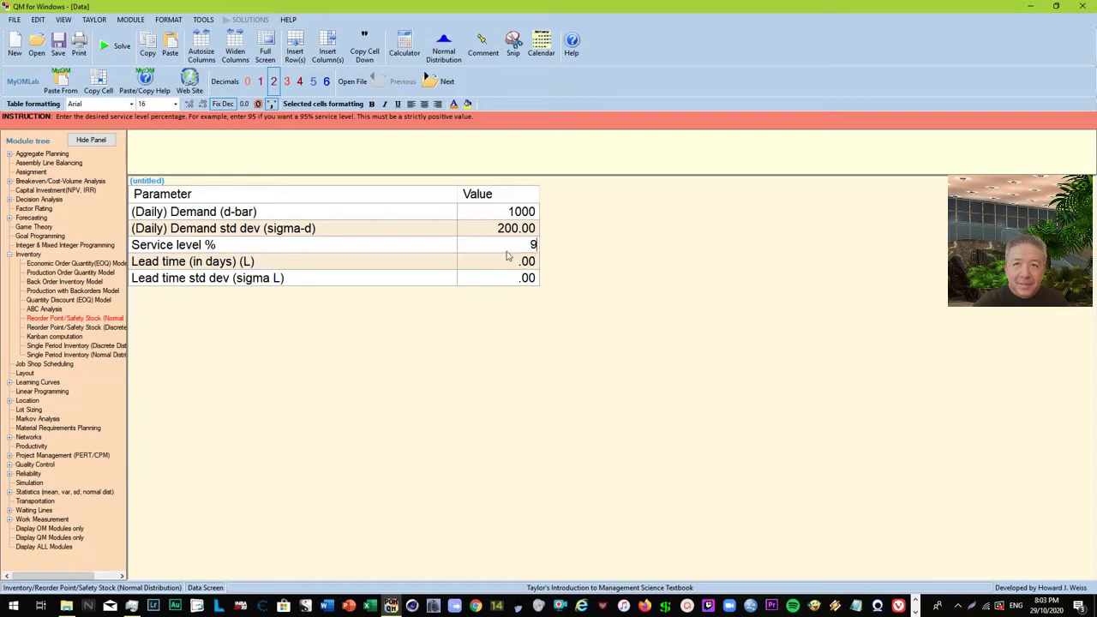
pyautogui.click(483, 260)
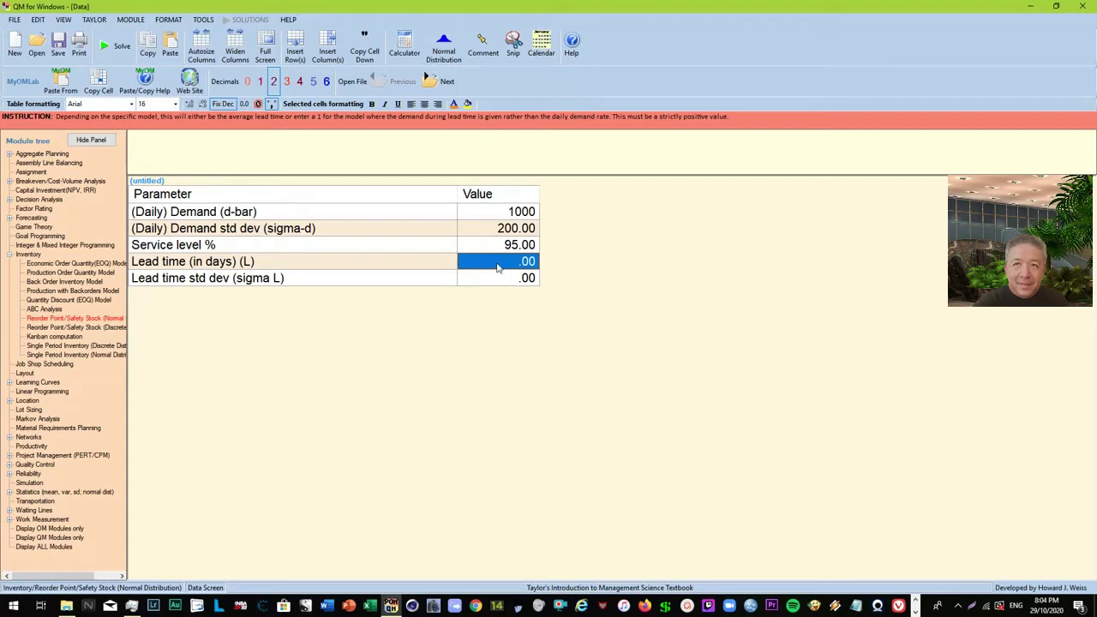
# Enter lead time 10 days and lead time standard deviation 2.62.
pyautogui.write('10')
pyautogui.click(506, 279)
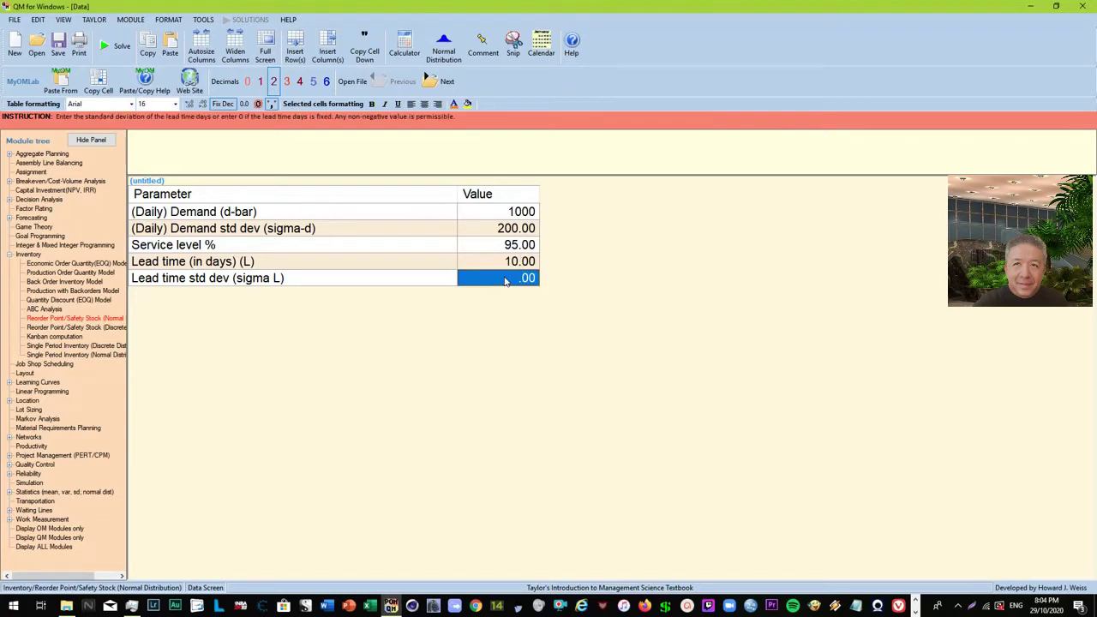
pyautogui.write('2')
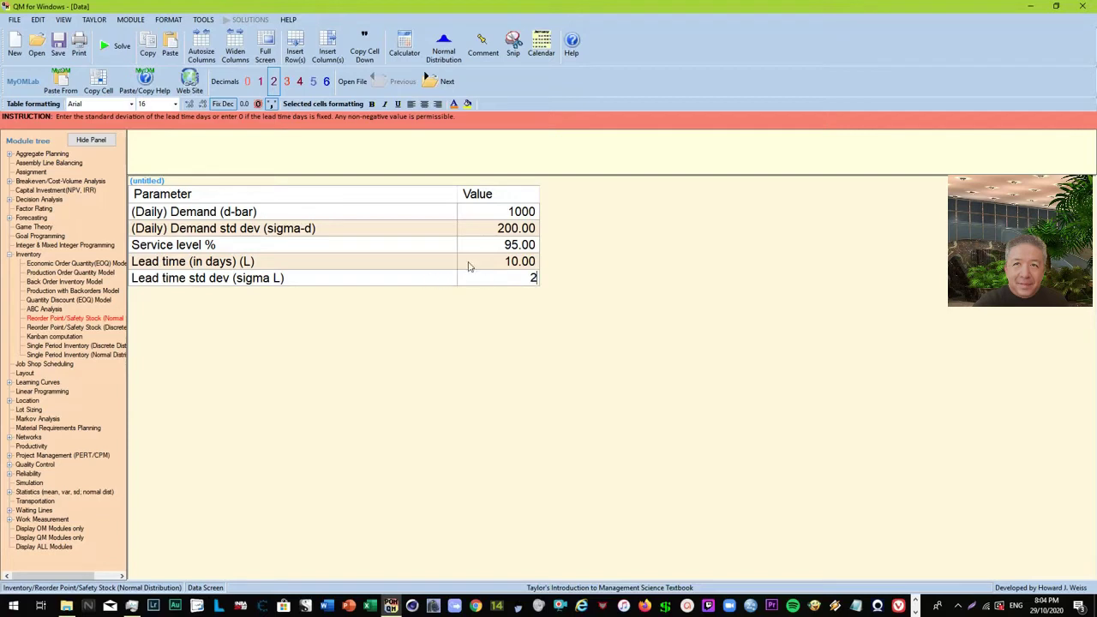
pyautogui.click(469, 266)
pyautogui.click(490, 284)
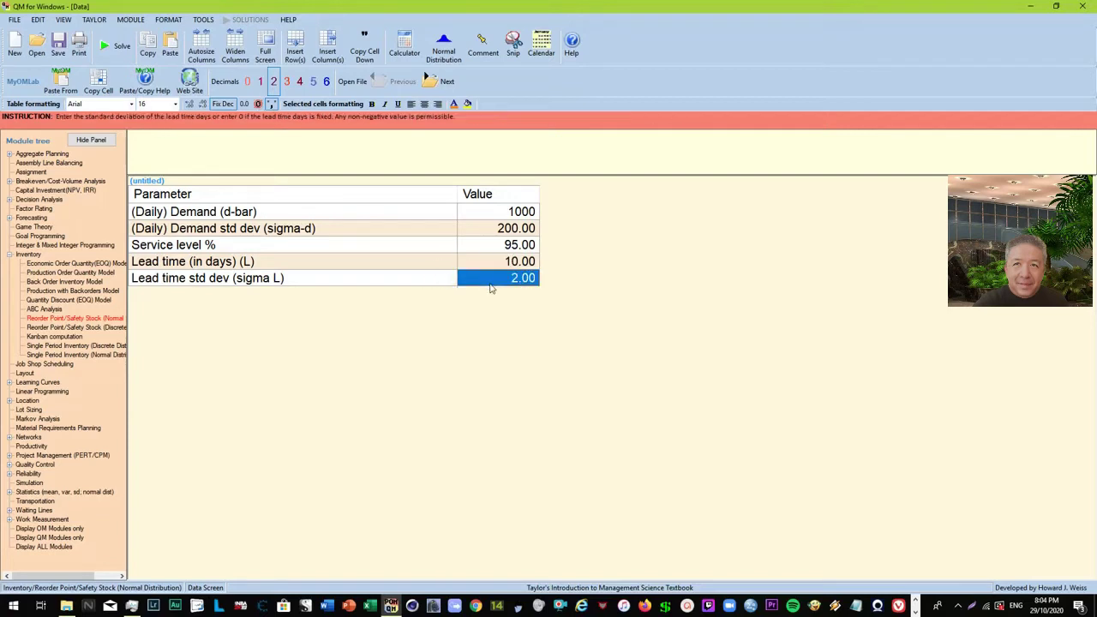
pyautogui.click(490, 265)
pyautogui.click(491, 283)
pyautogui.write('2')
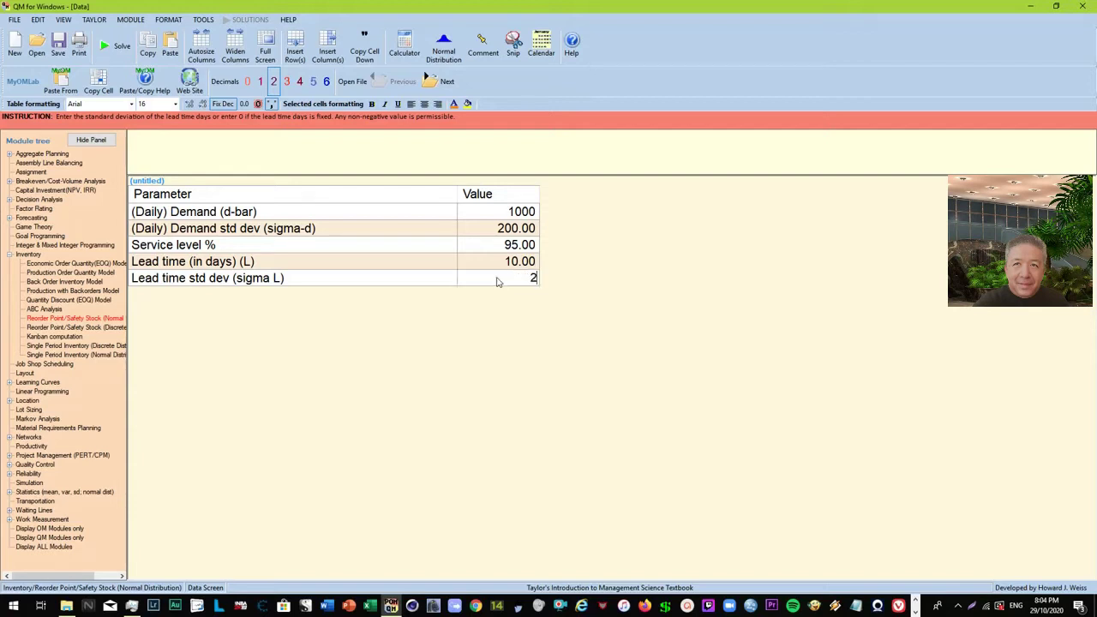
pyautogui.press('Return')
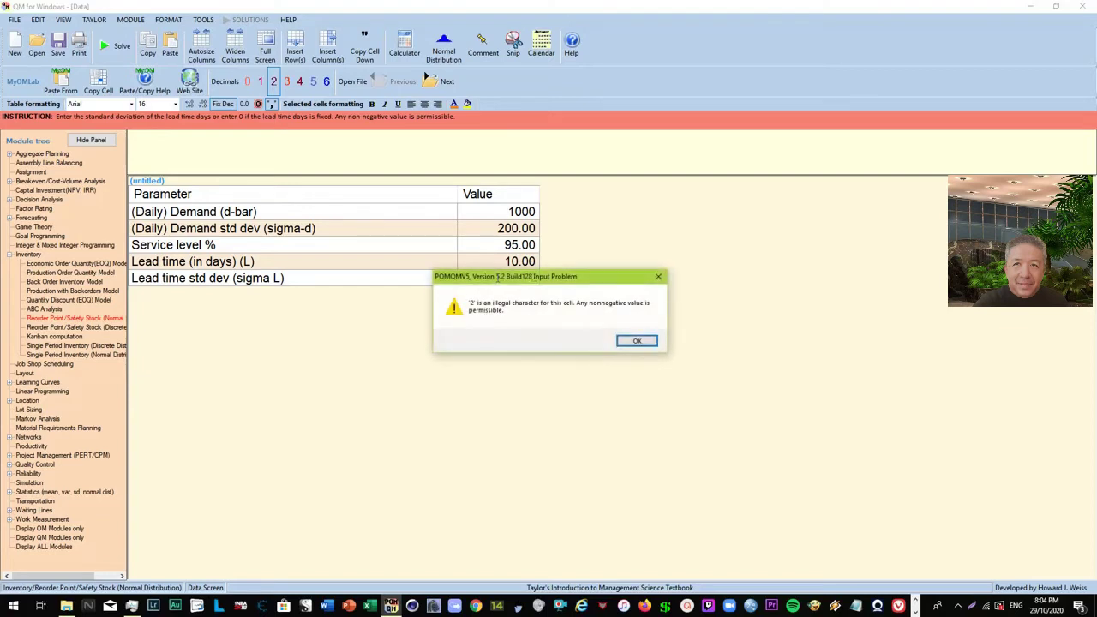
pyautogui.press('Return')
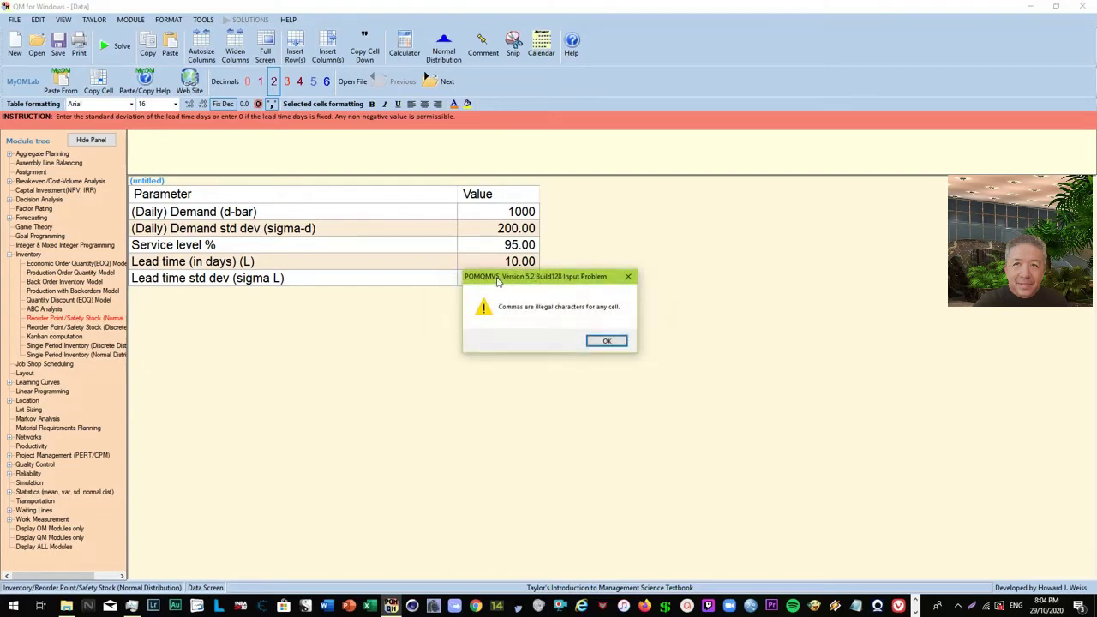
pyautogui.click(606, 339)
pyautogui.write('.')
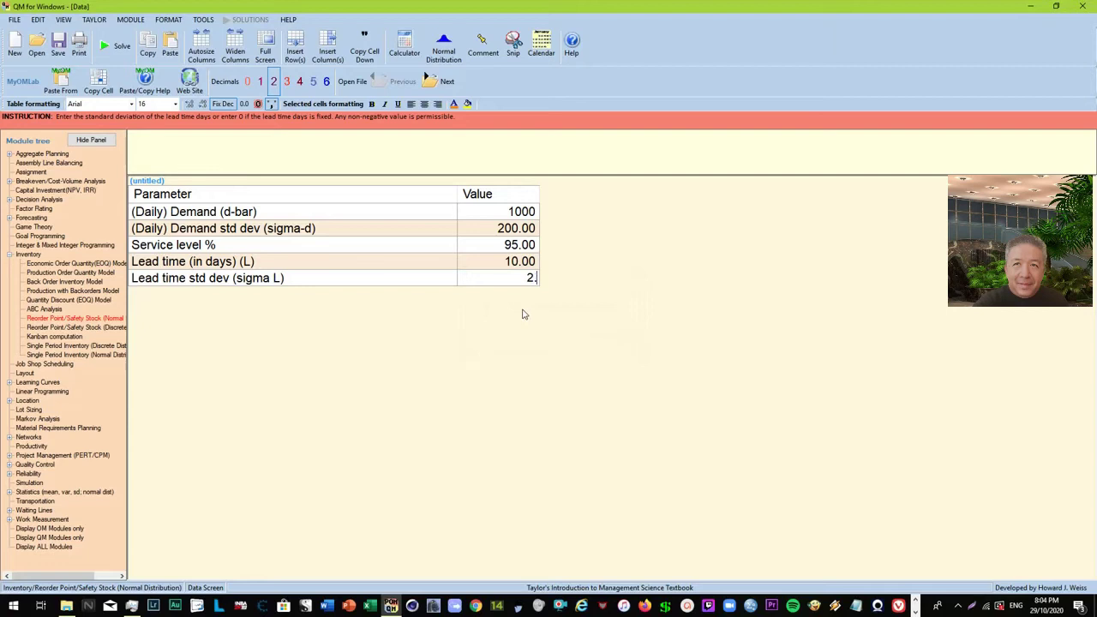
pyautogui.write('62')
pyautogui.click(474, 267)
# Correct the lead time to 10.18 days.
pyautogui.write('1')
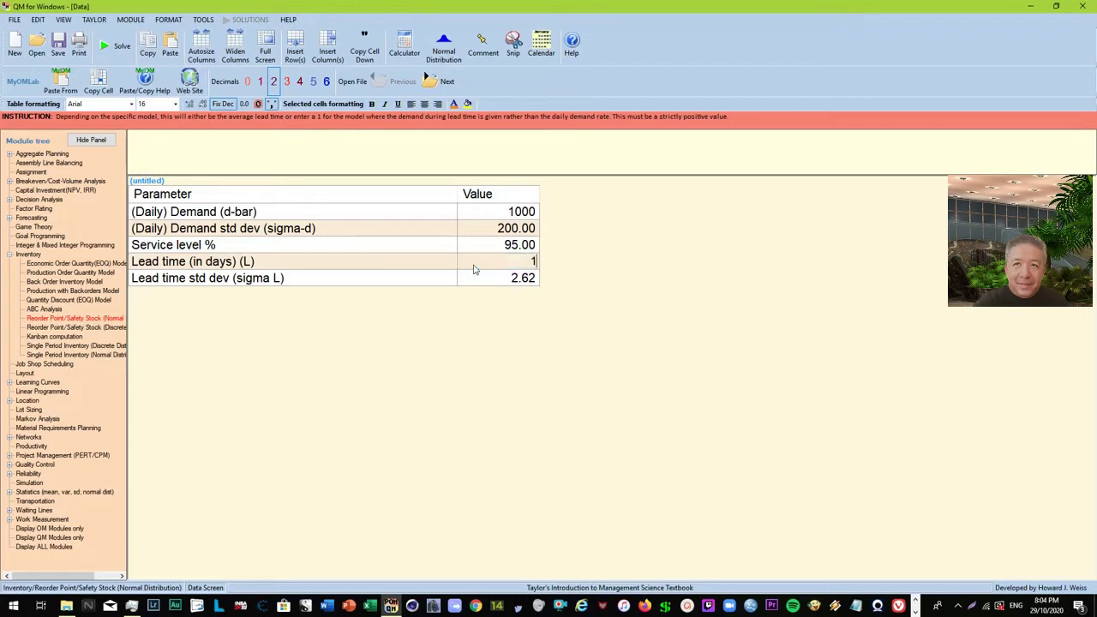
pyautogui.write('018')
pyautogui.press('Return')
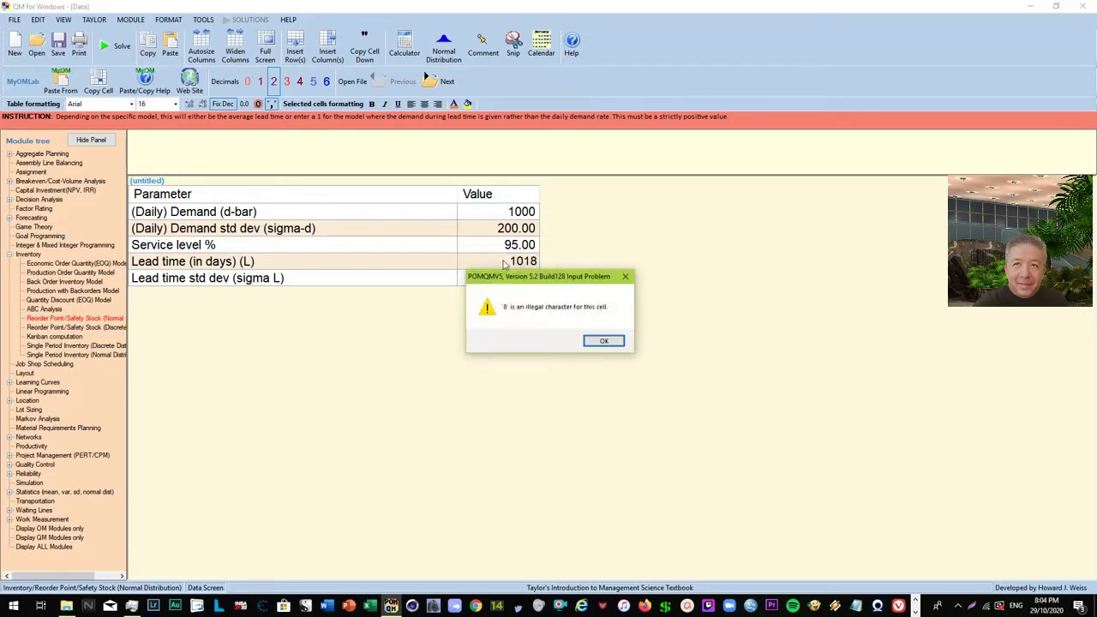
pyautogui.press('Return')
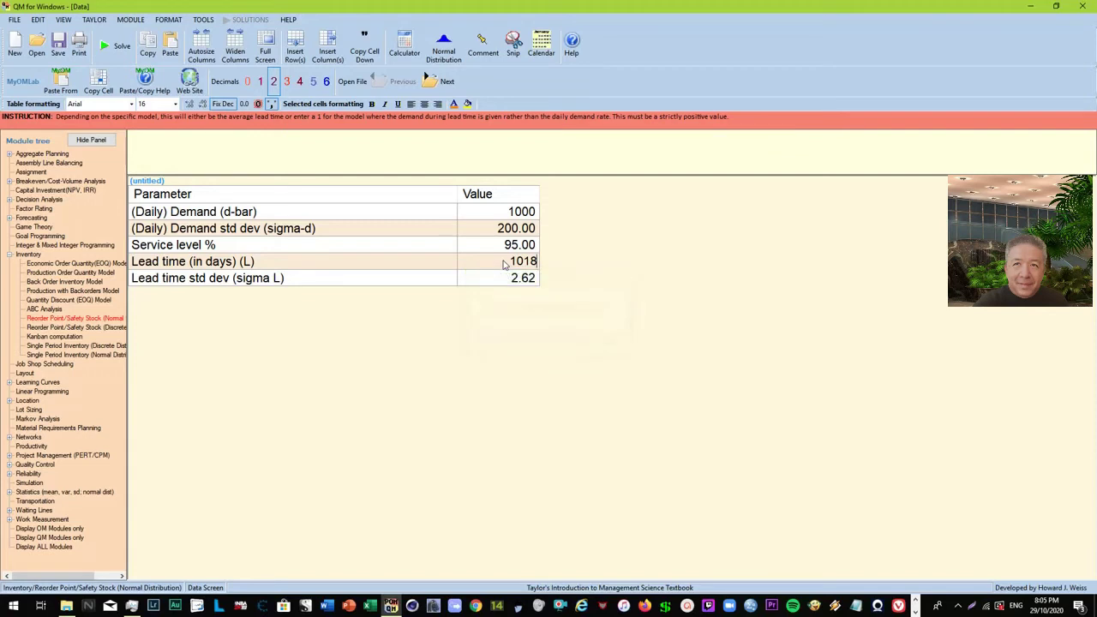
pyautogui.press('BackSpace')
pyautogui.press('BackSpace')
pyautogui.write('.18')
pyautogui.press('Return')
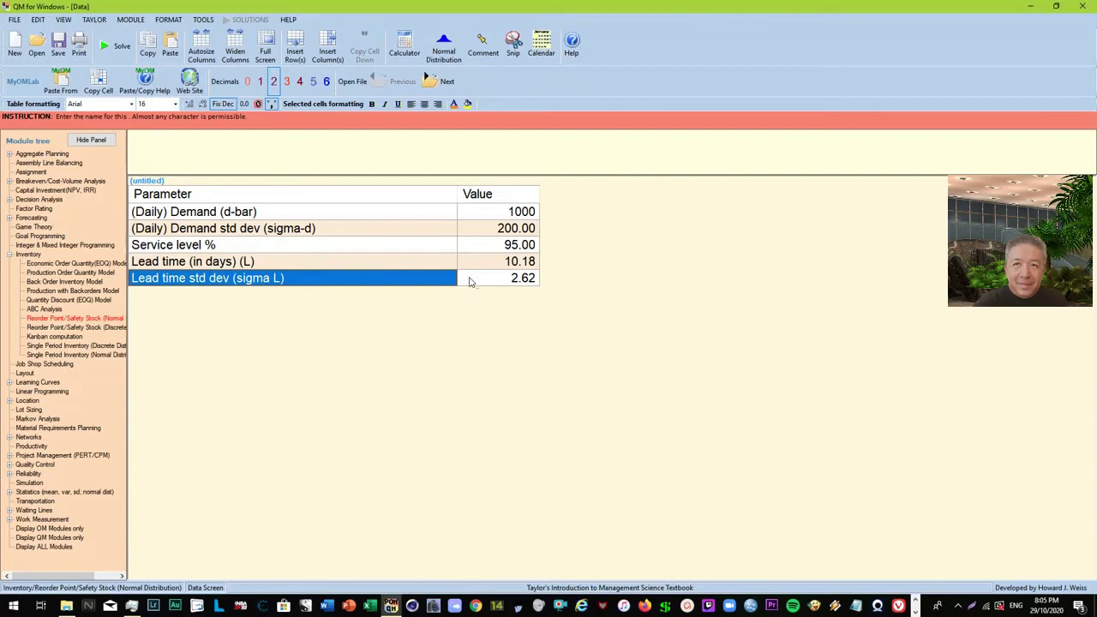
# Solve the normal model and view full-size results: safety stock 4,422.41, reorder point 14,602.41.
pyautogui.click(109, 45)
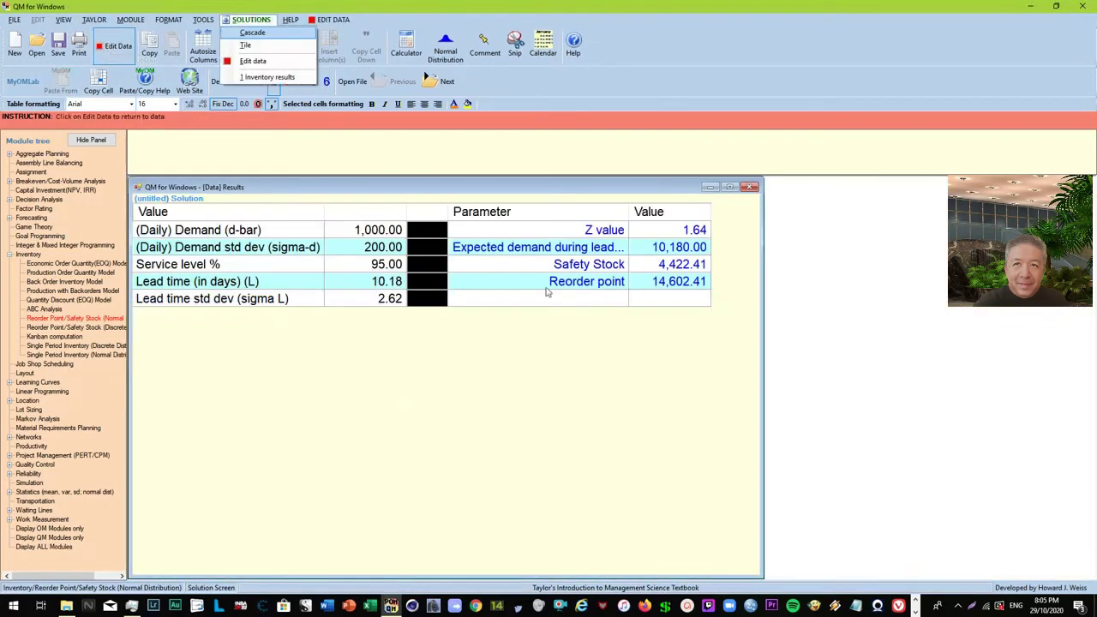
pyautogui.click(729, 186)
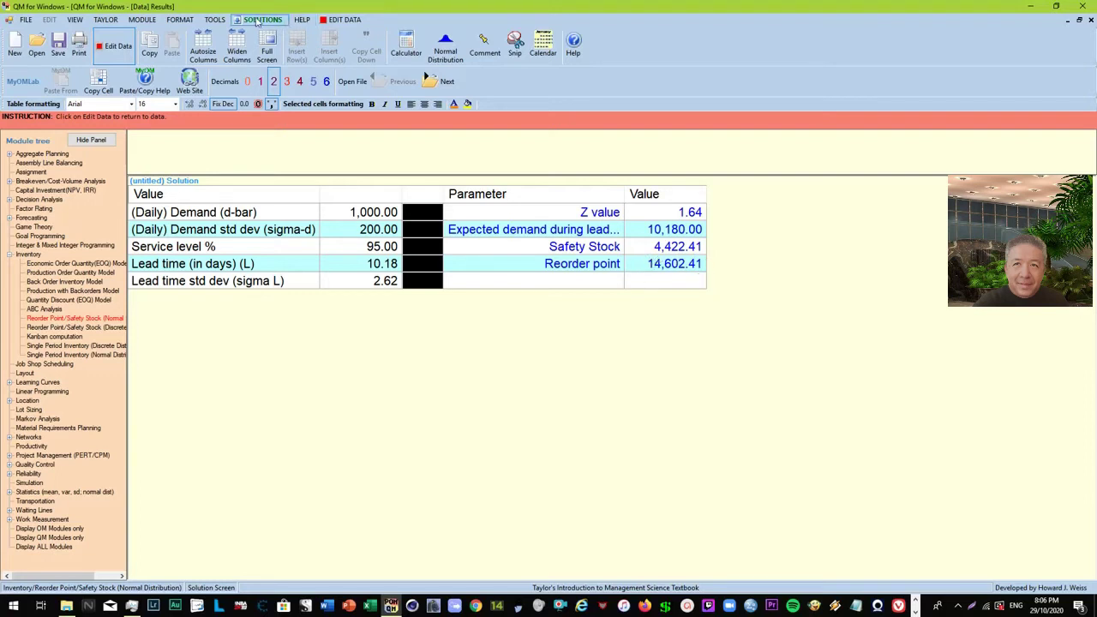
pyautogui.click(257, 19)
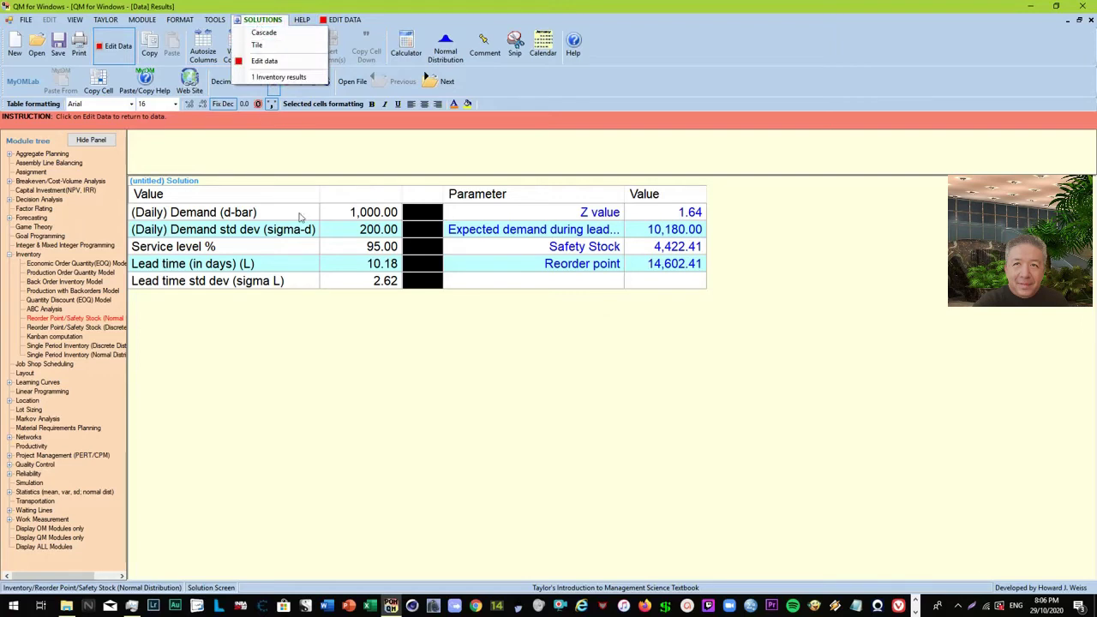
pyautogui.click(697, 281)
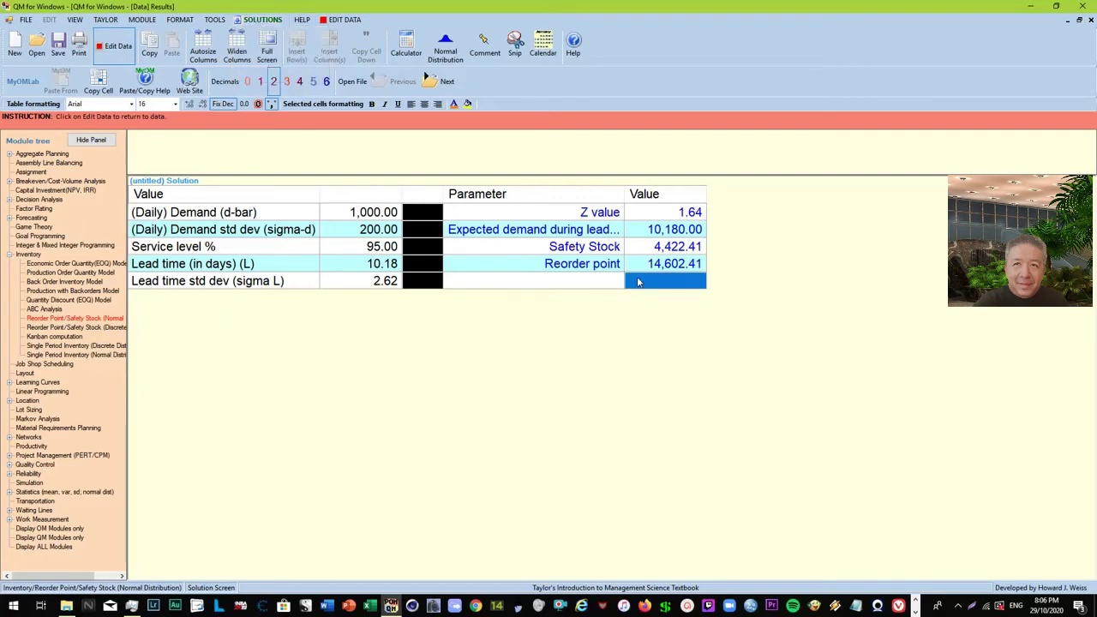
# Start a new Reorder Point/Safety Stock (Discrete Distribution) problem without saving the previous one.
pyautogui.click(73, 329)
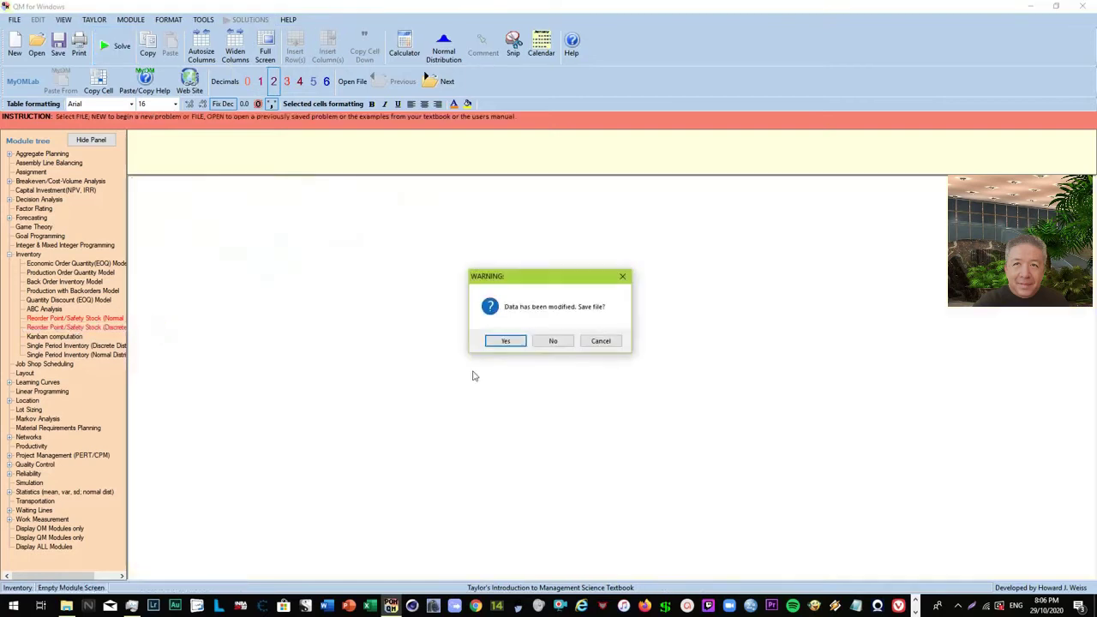
pyautogui.click(513, 343)
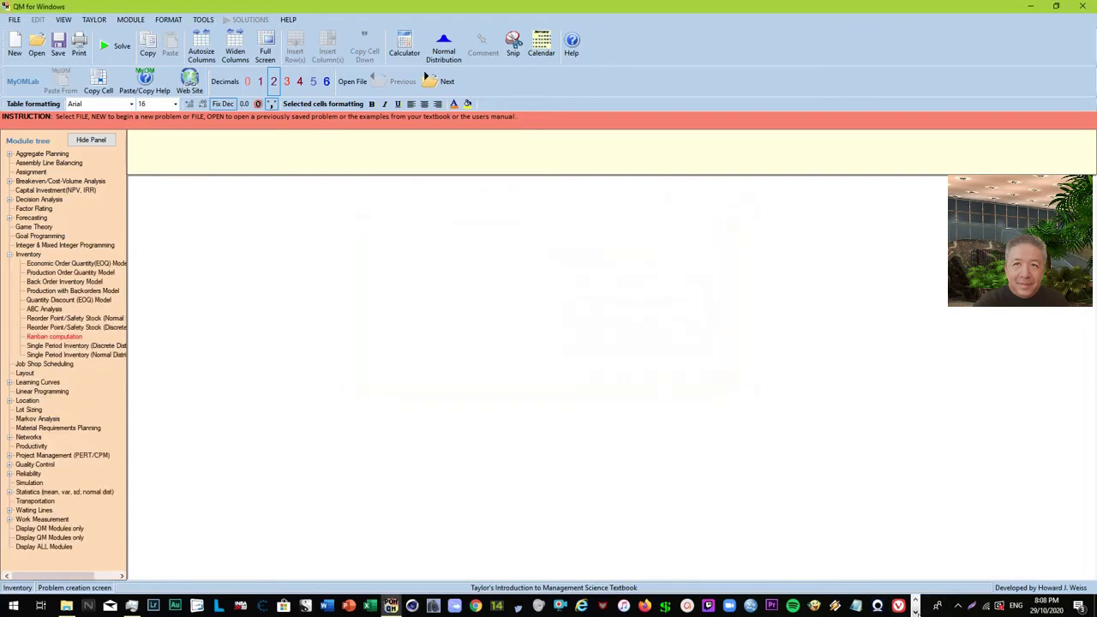
pyautogui.moveTo(217, 608)
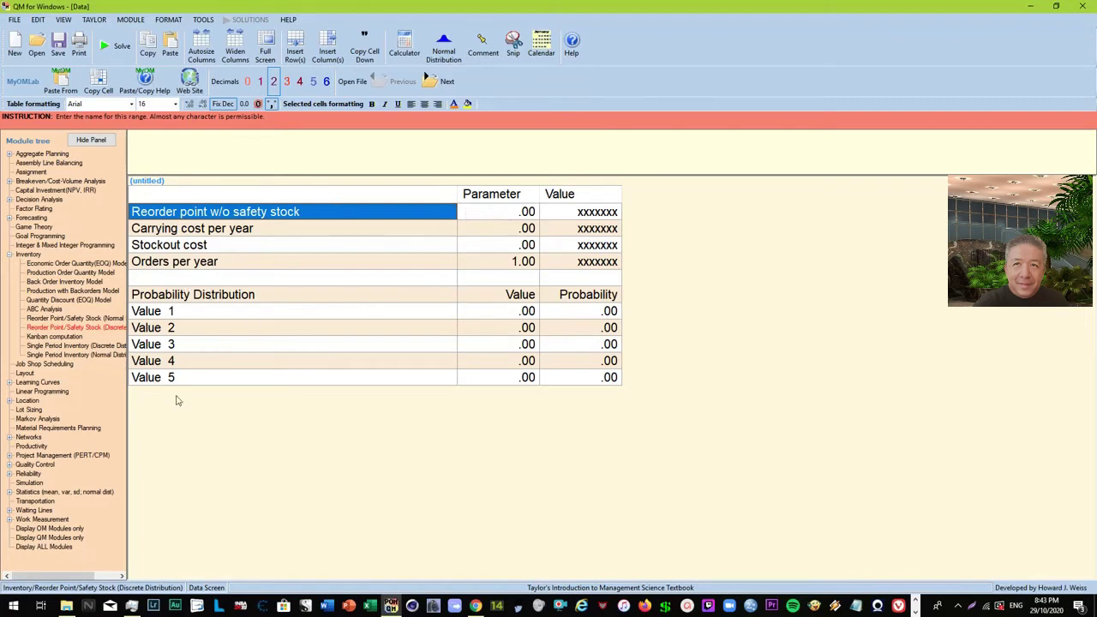
# Enter reorder point 70, carrying cost 2, stockout cost 18 and 2 orders per year.
pyautogui.click(506, 215)
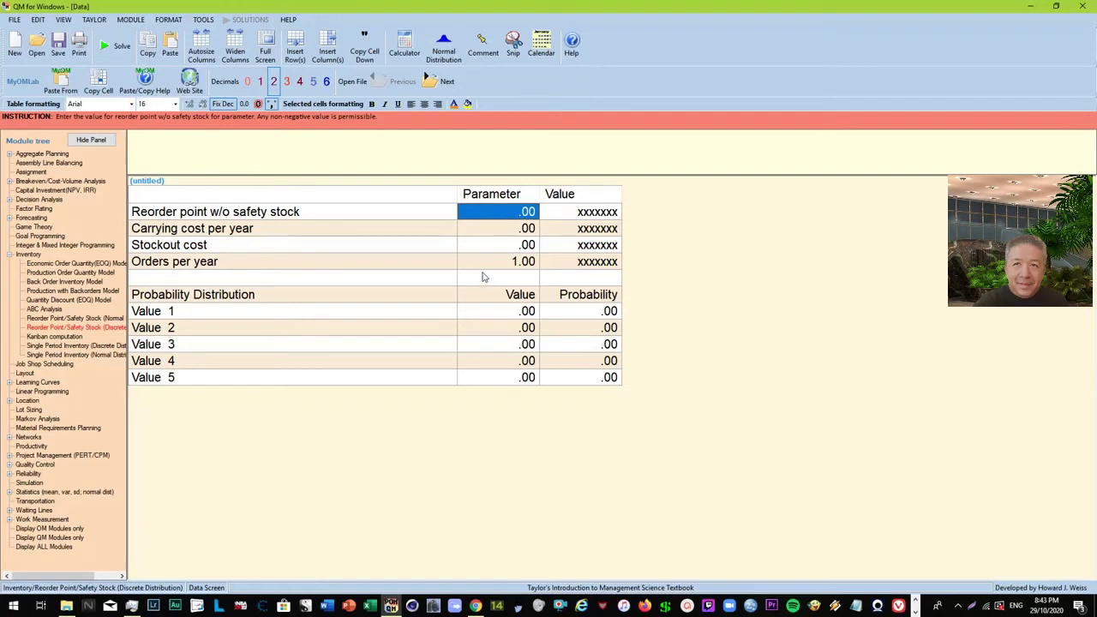
pyautogui.write('70')
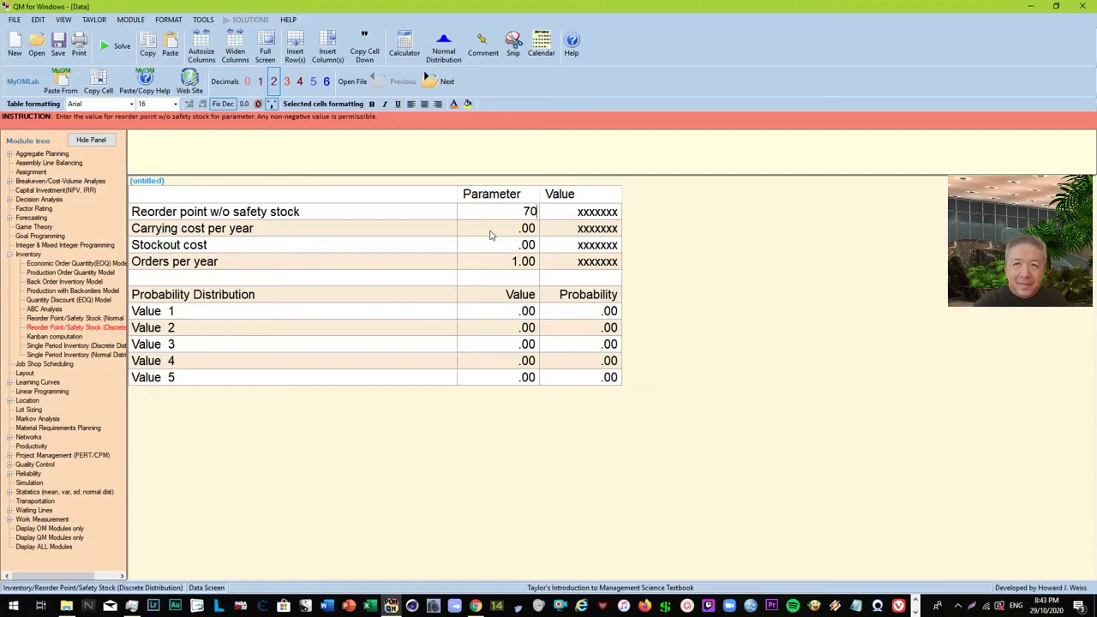
pyautogui.click(490, 234)
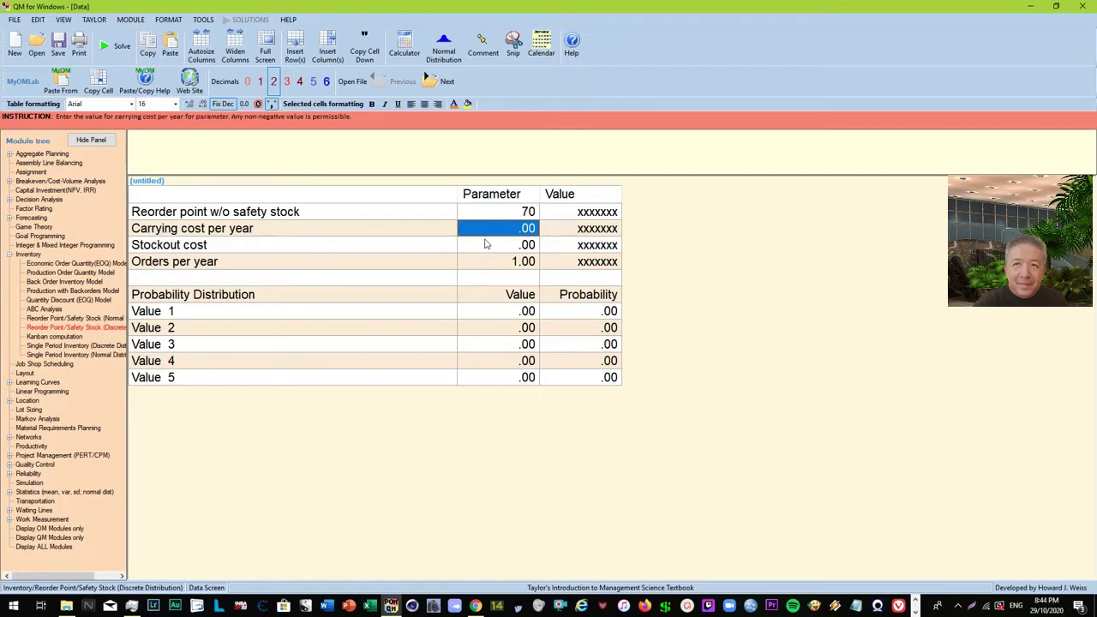
pyautogui.write('18')
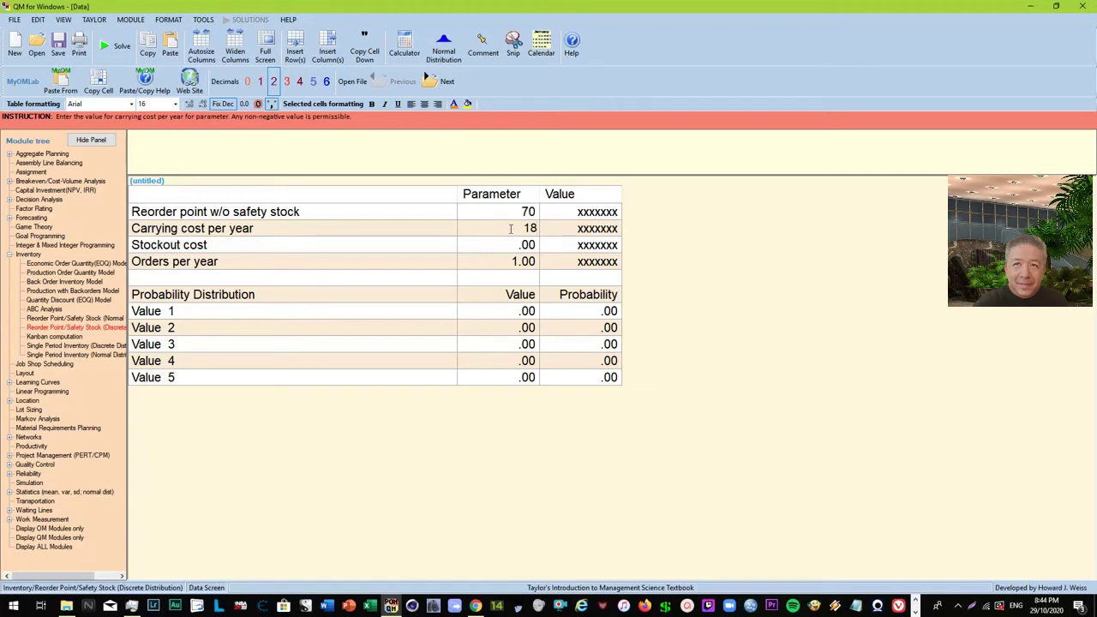
pyautogui.doubleClick(510, 228)
pyautogui.write('2')
pyautogui.click(502, 251)
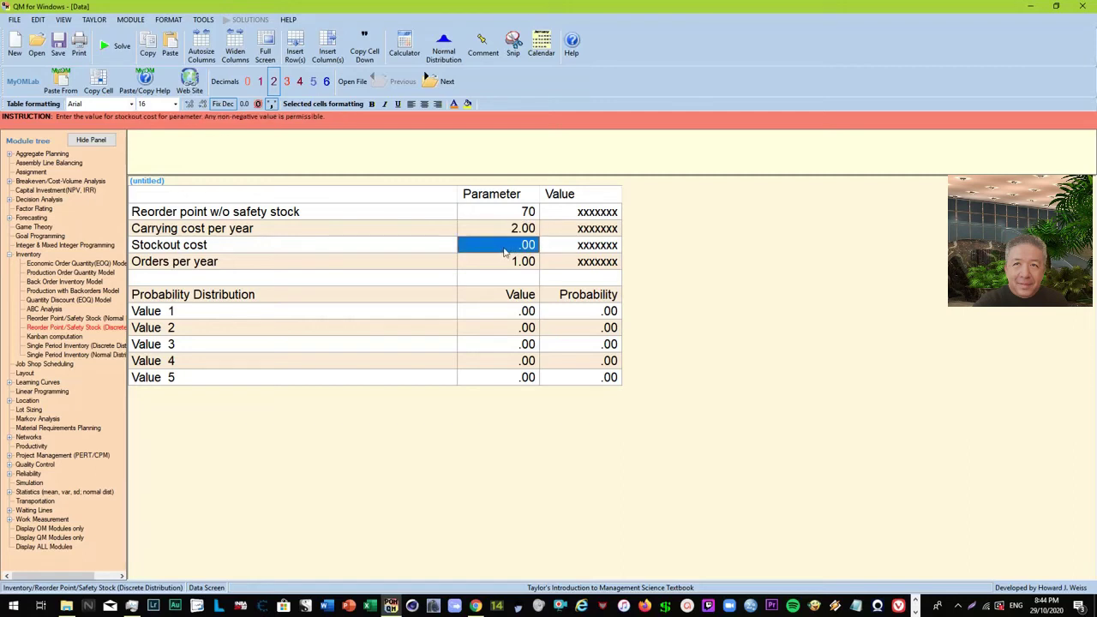
pyautogui.write('18')
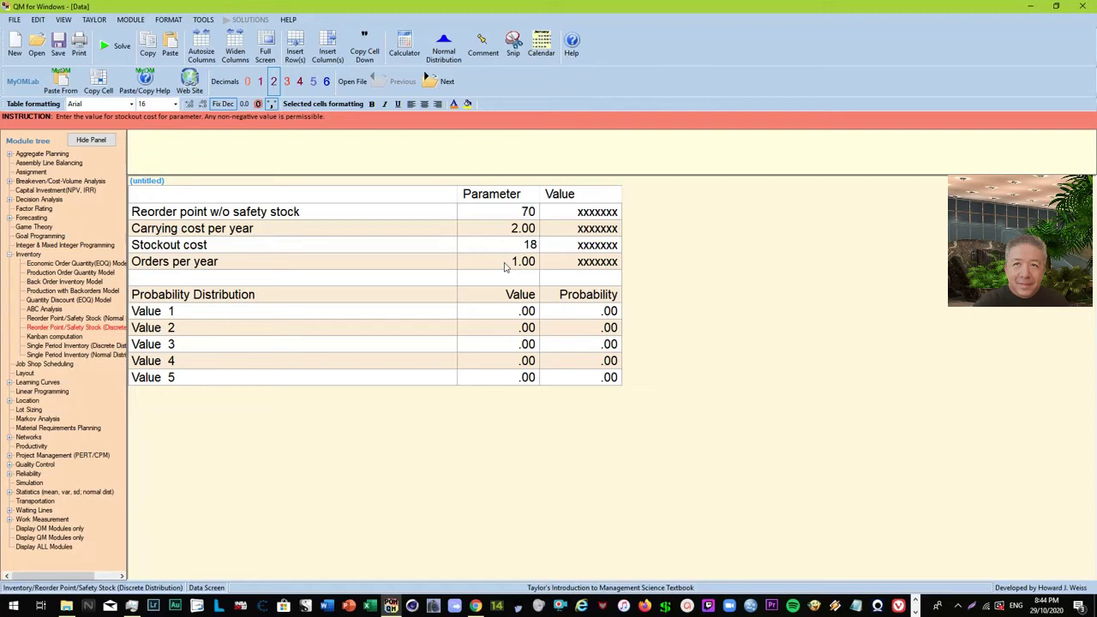
pyautogui.click(505, 267)
pyautogui.write('2')
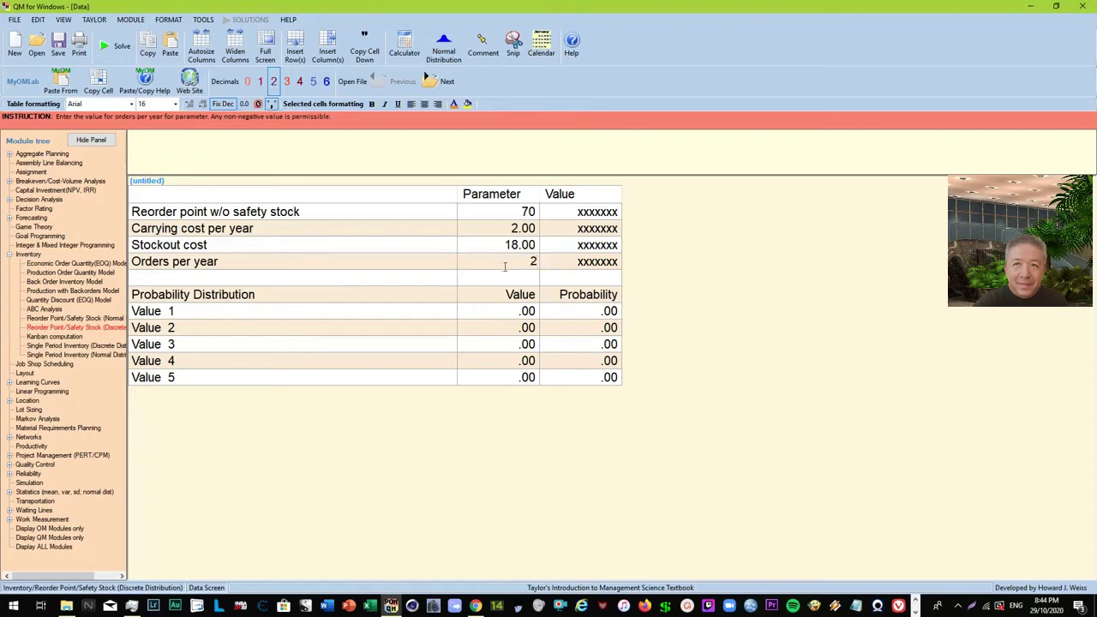
pyautogui.click(504, 316)
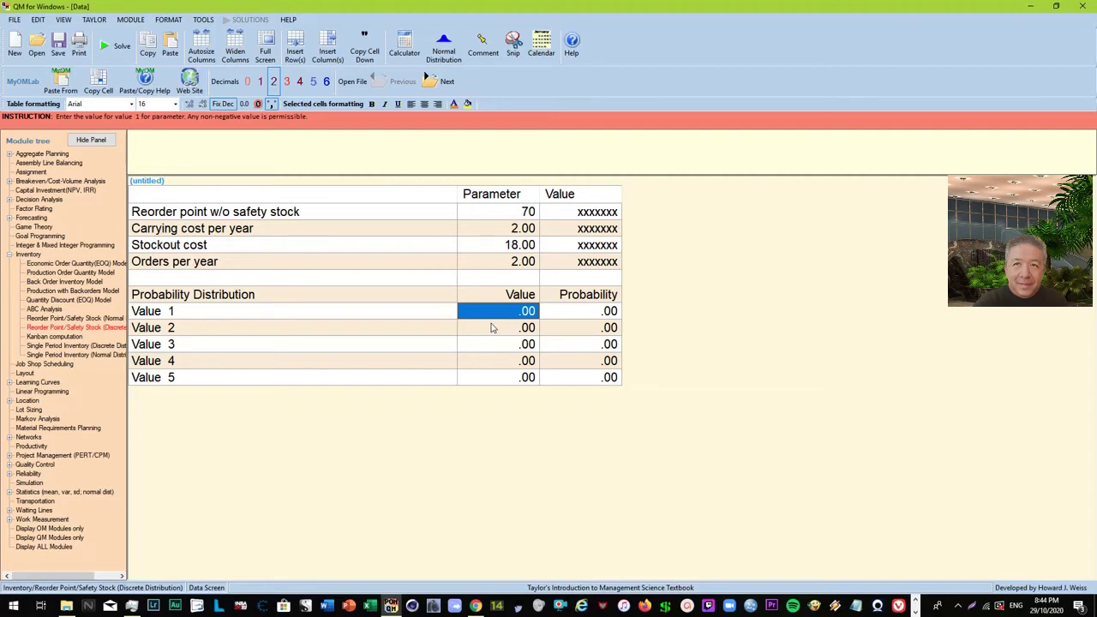
# Fill the five Value cells with 50, 60, 70, 80 and 90.
pyautogui.write('50')
pyautogui.press('Return')
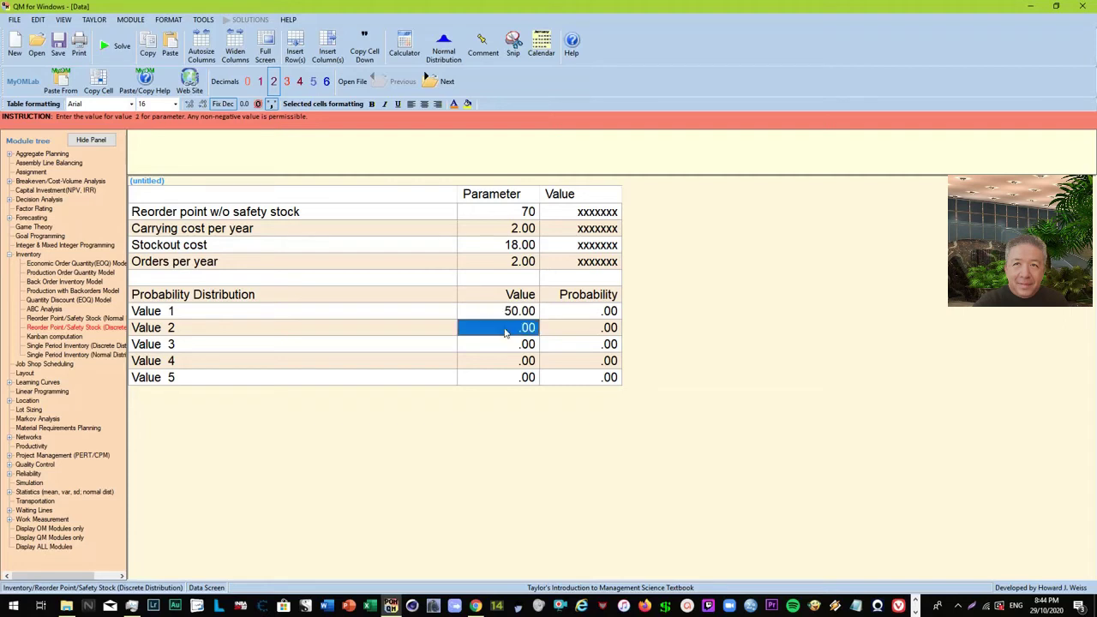
pyautogui.write('60')
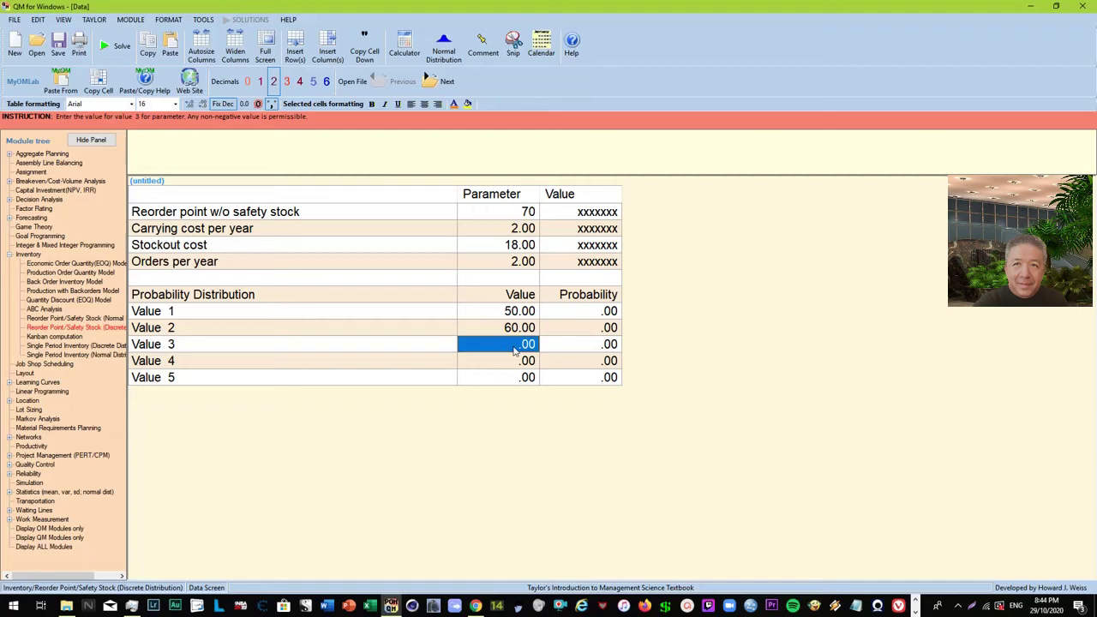
pyautogui.write('70')
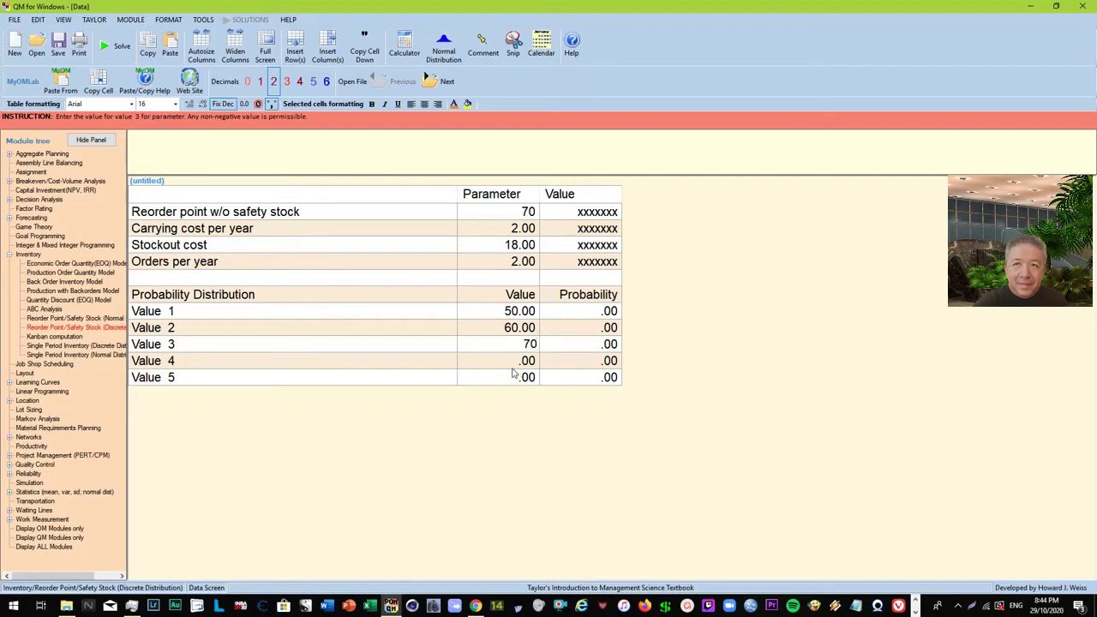
pyautogui.press('Return')
pyautogui.write('80')
pyautogui.press('Return')
pyautogui.write('90')
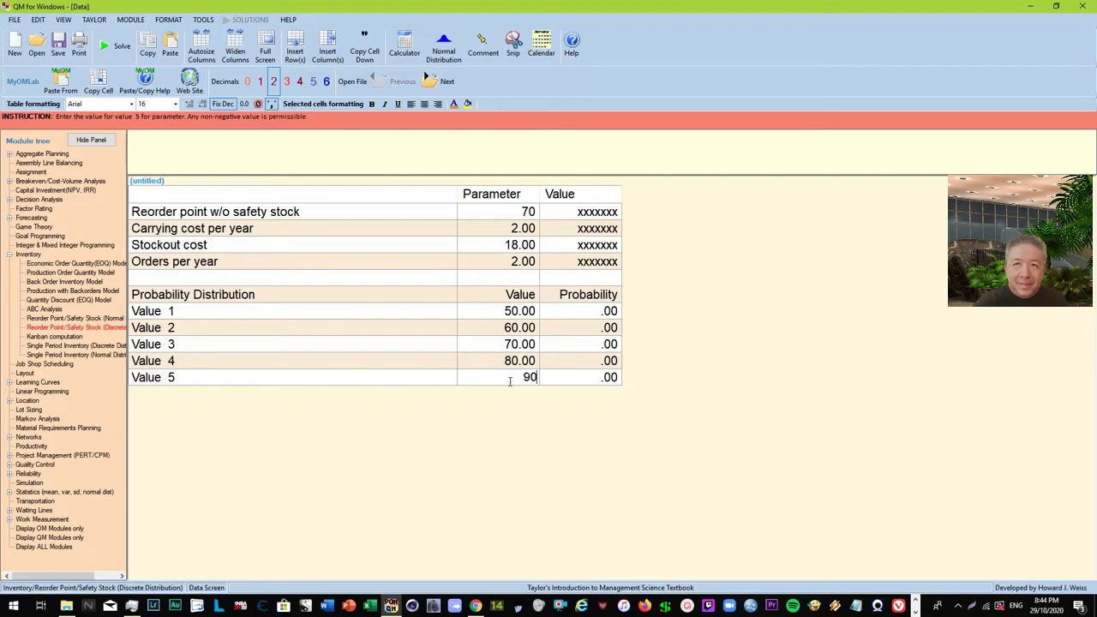
pyautogui.click(579, 317)
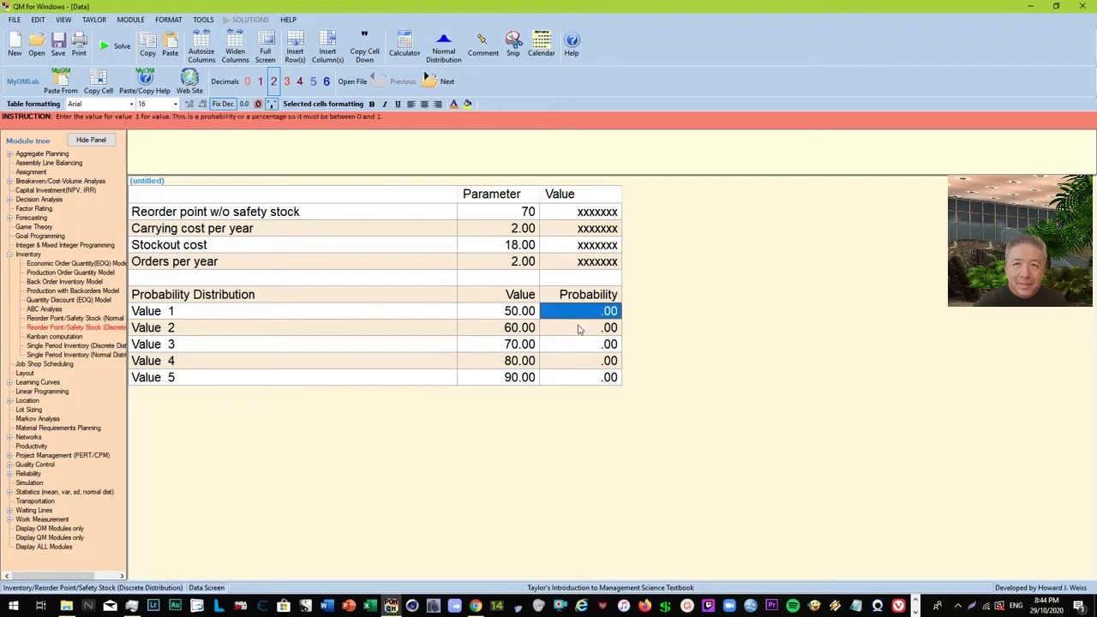
# Enter probabilities .25 and .15 for demand values 50 and 60.
pyautogui.write('.25')
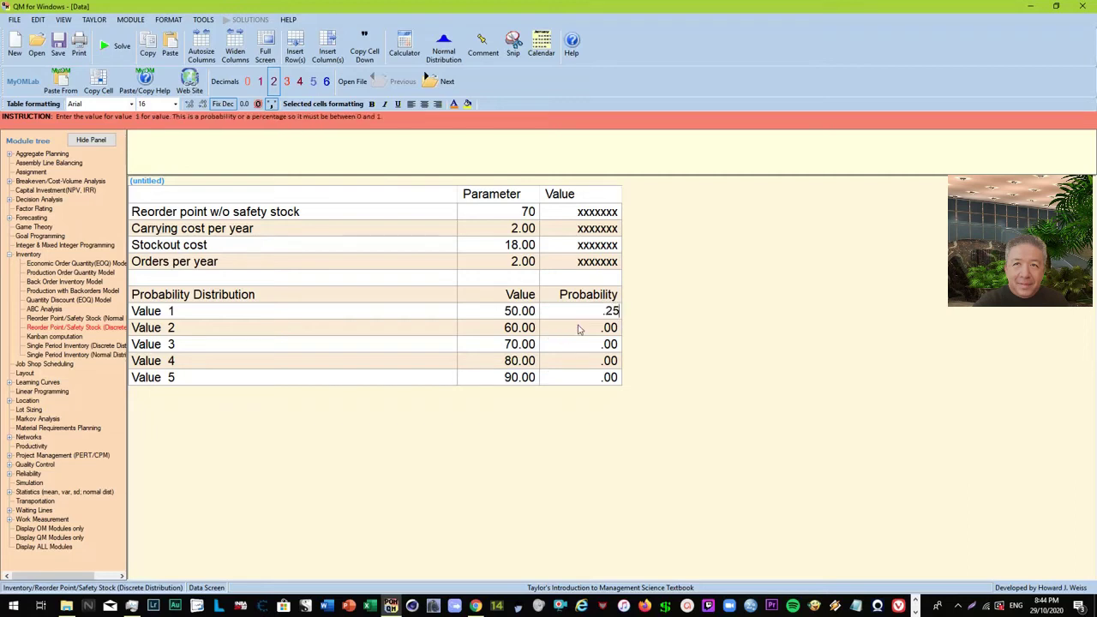
pyautogui.click(578, 329)
pyautogui.write('.15')
pyautogui.press('Return')
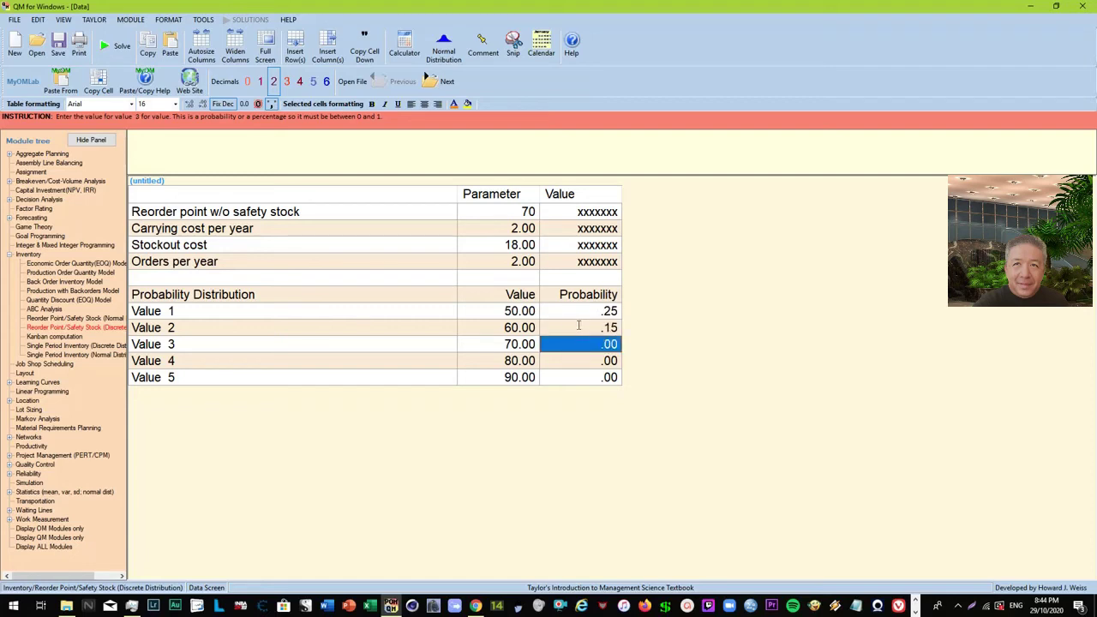
pyautogui.write('.')
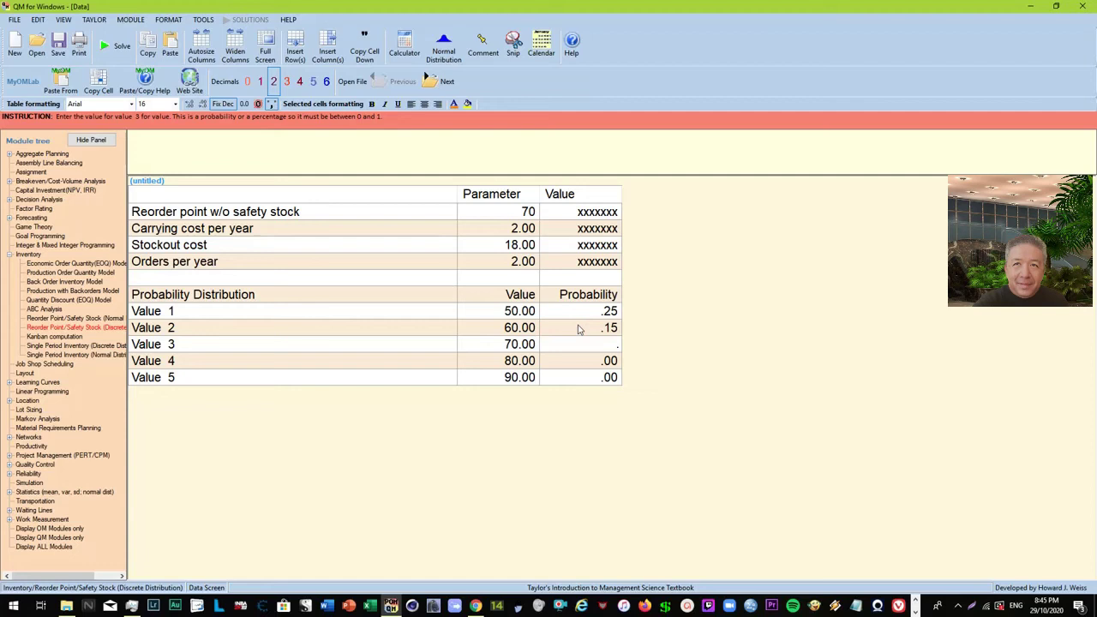
pyautogui.write('1')
pyautogui.press('Up')
pyautogui.press('Up')
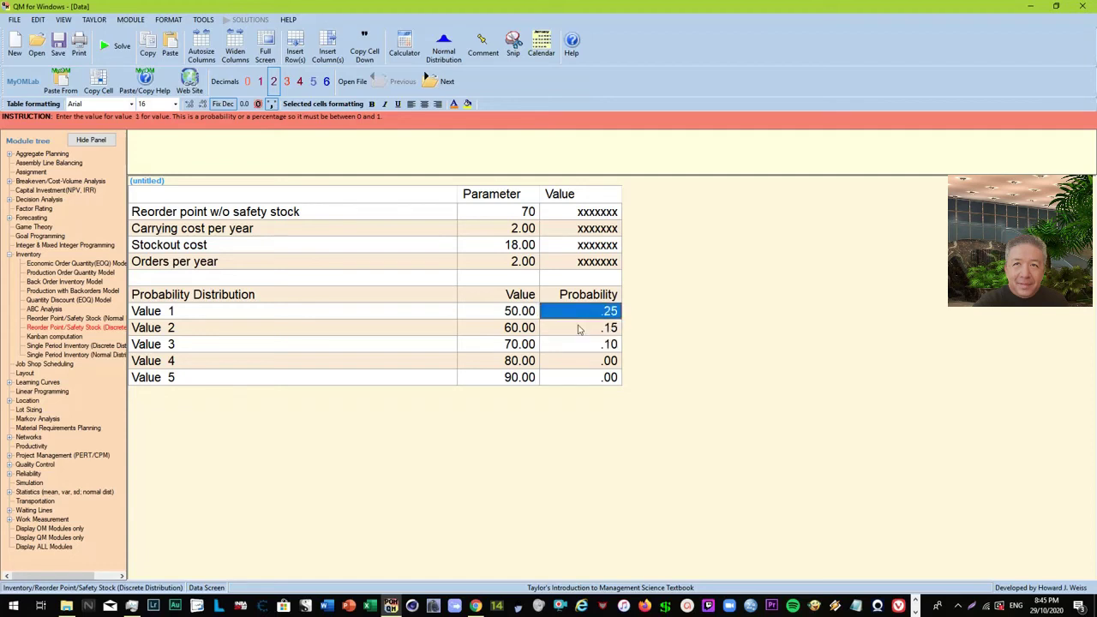
pyautogui.press('Down')
pyautogui.press('Down')
pyautogui.press('Down')
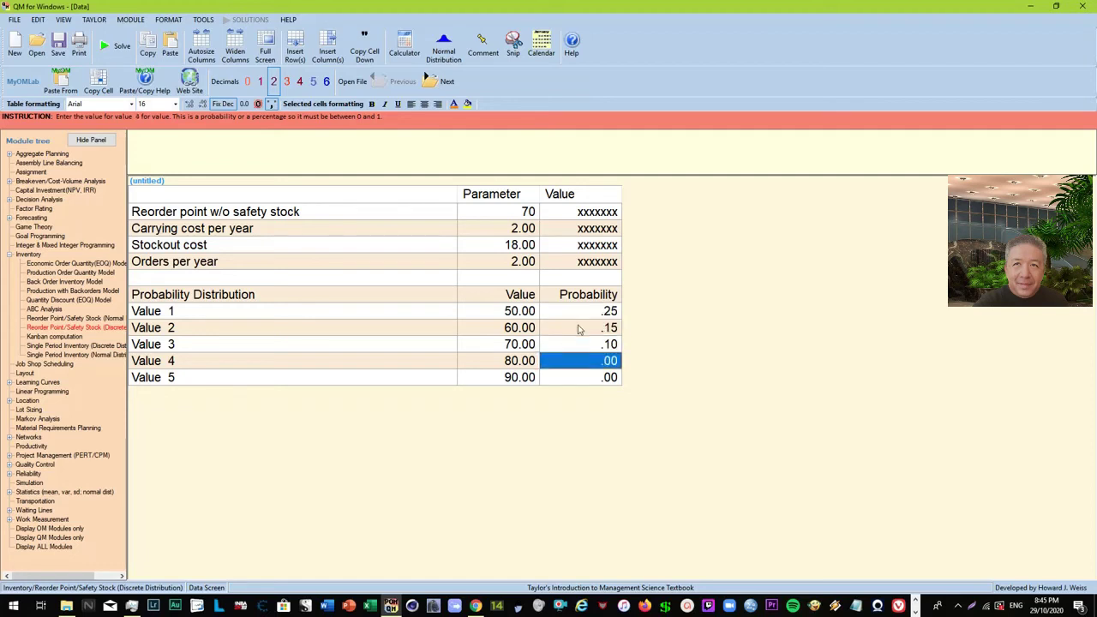
# Enter probabilities .30, .20 and .10 for demand values 70, 80 and 90.
pyautogui.write('.')
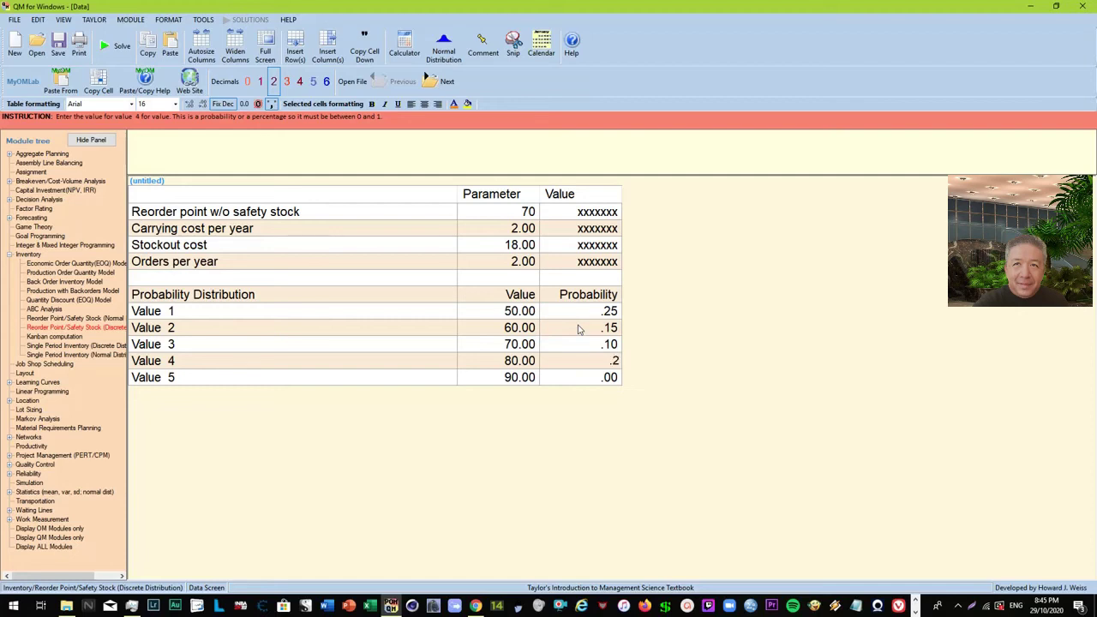
pyautogui.write('2')
pyautogui.press('Return')
pyautogui.press('Up')
pyautogui.press('Up')
pyautogui.press('Up')
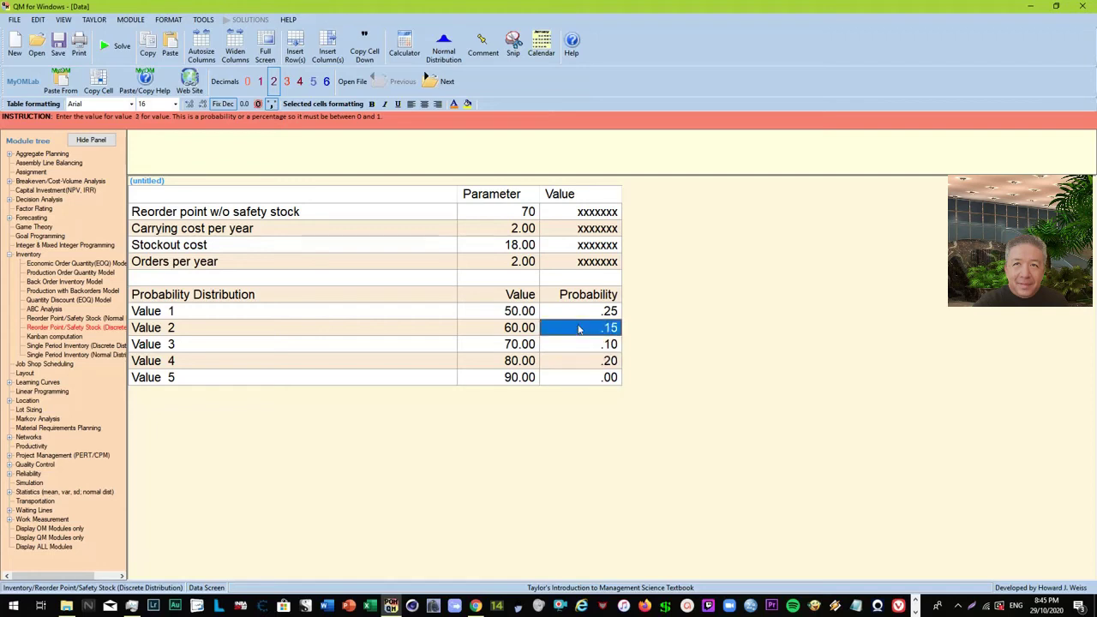
pyautogui.press('Down')
pyautogui.write('.3')
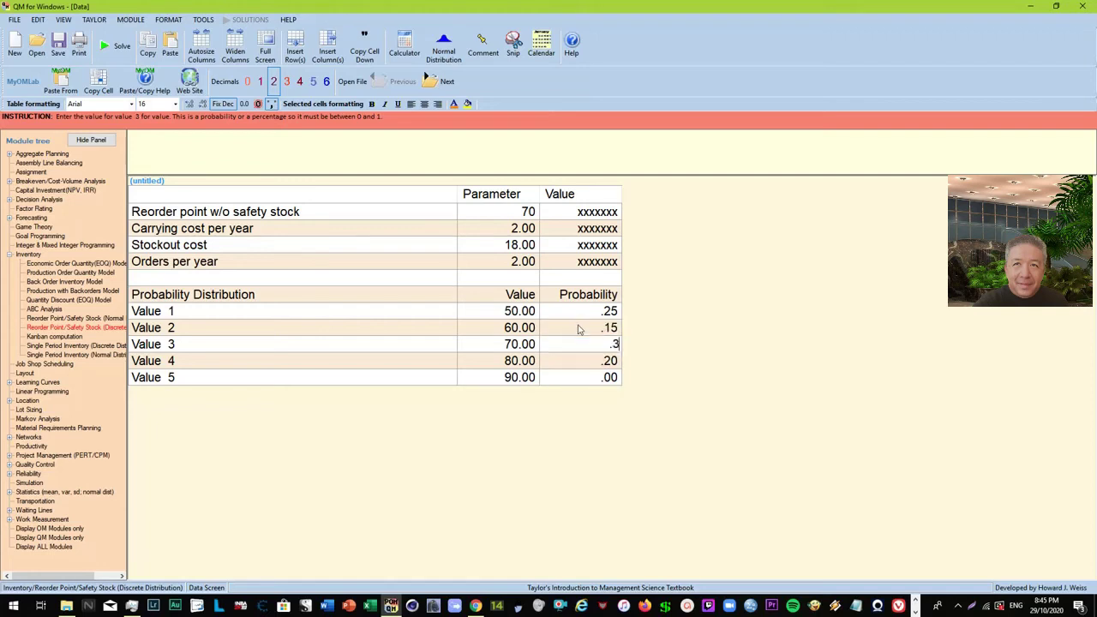
pyautogui.press('Return')
pyautogui.press('Up')
pyautogui.press('Up')
pyautogui.press('Up')
pyautogui.press('Down')
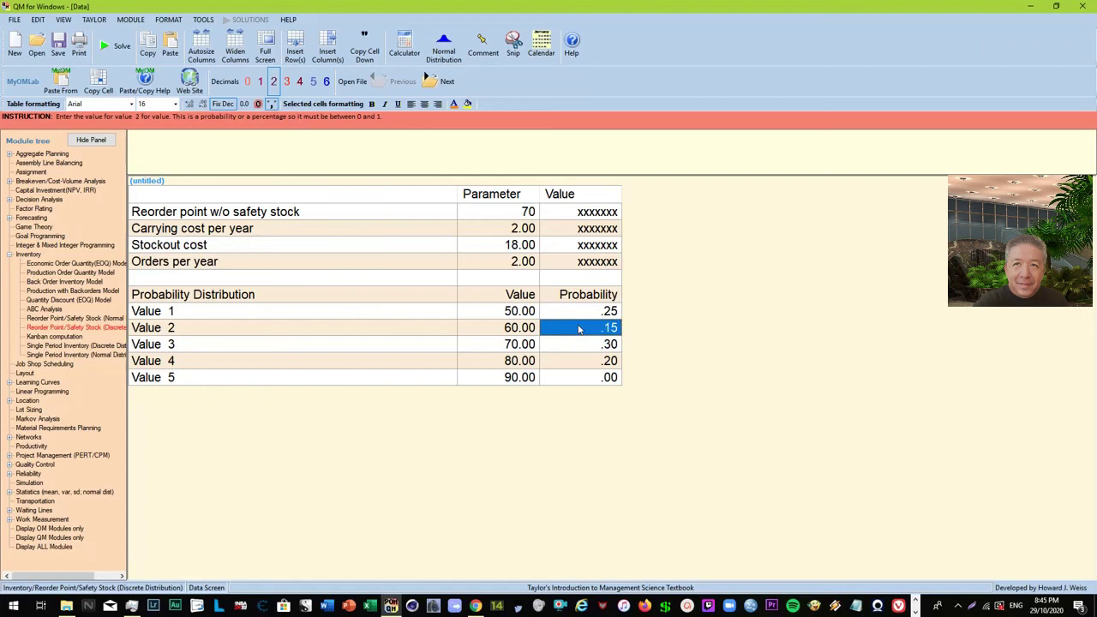
pyautogui.press('Down')
pyautogui.press('Down')
pyautogui.press('Down')
pyautogui.write('.1')
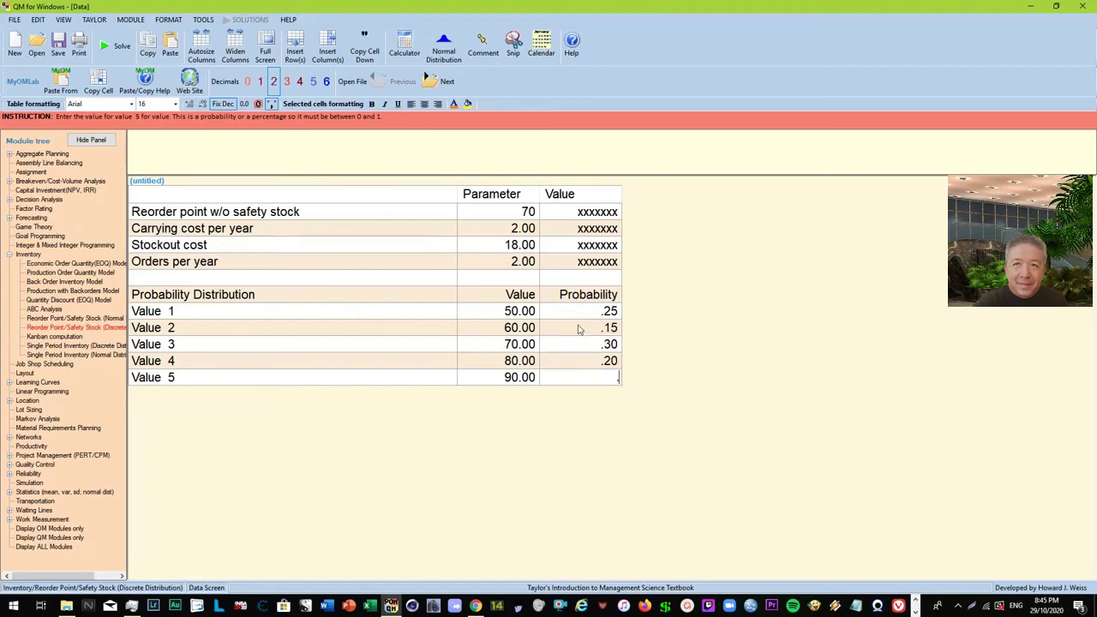
pyautogui.press('Return')
pyautogui.press('Up')
pyautogui.press('Up')
pyautogui.press('Up')
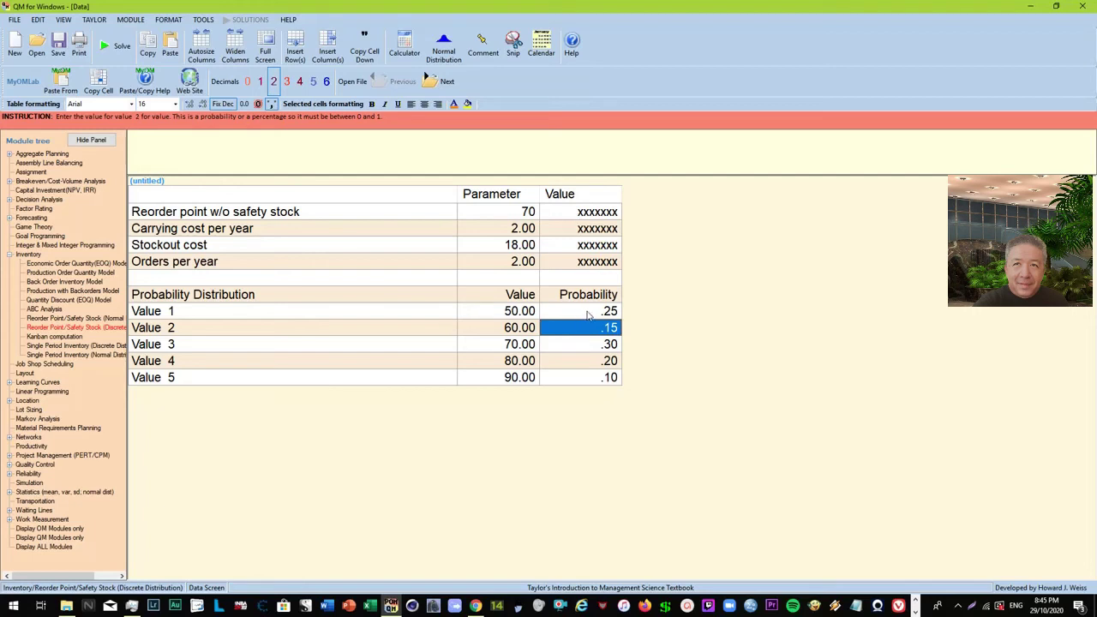
# Check each demand value against its probability in the distribution table.
pyautogui.click(588, 315)
pyautogui.click(586, 335)
pyautogui.click(473, 344)
pyautogui.click(589, 342)
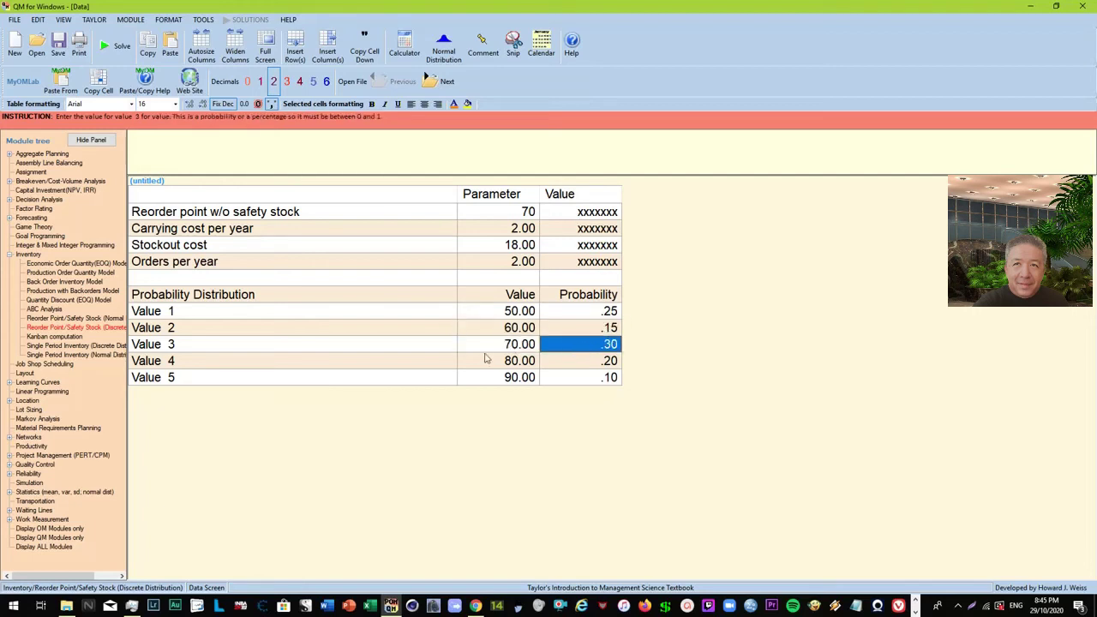
pyautogui.click(480, 366)
pyautogui.click(568, 367)
pyautogui.click(495, 379)
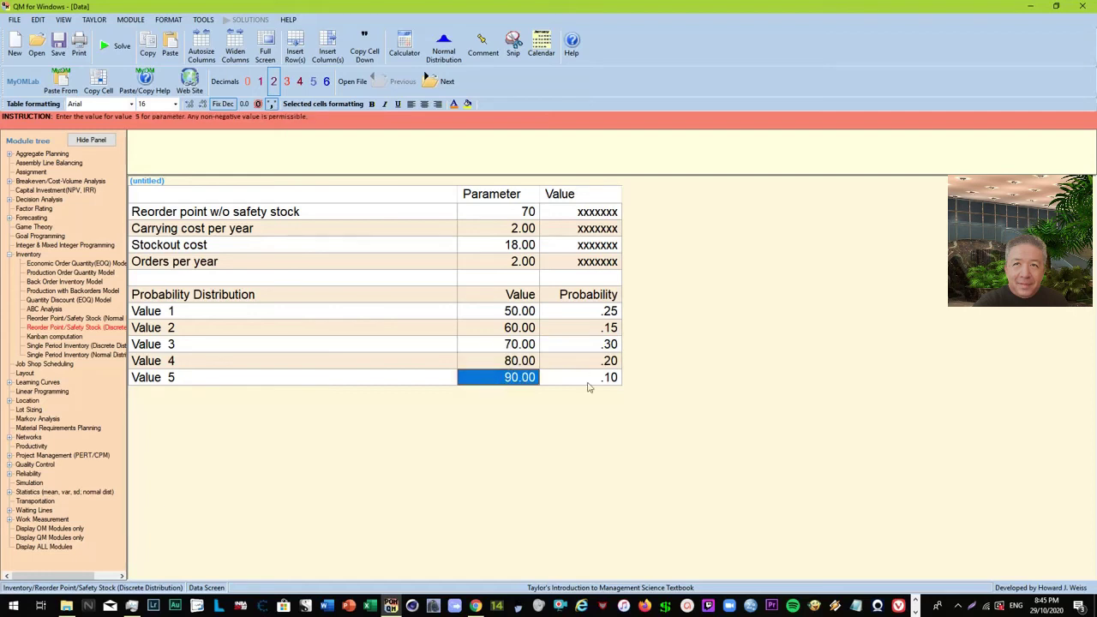
pyautogui.click(598, 382)
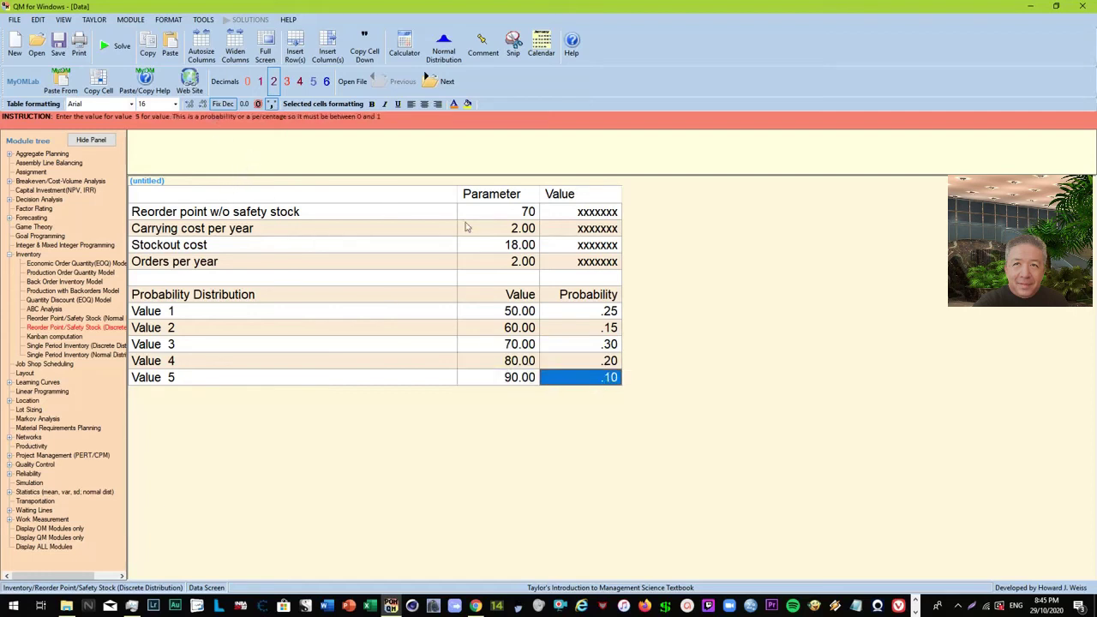
# Solve the discrete model and review the zero safety stock row, total cost 144.00.
pyautogui.click(105, 54)
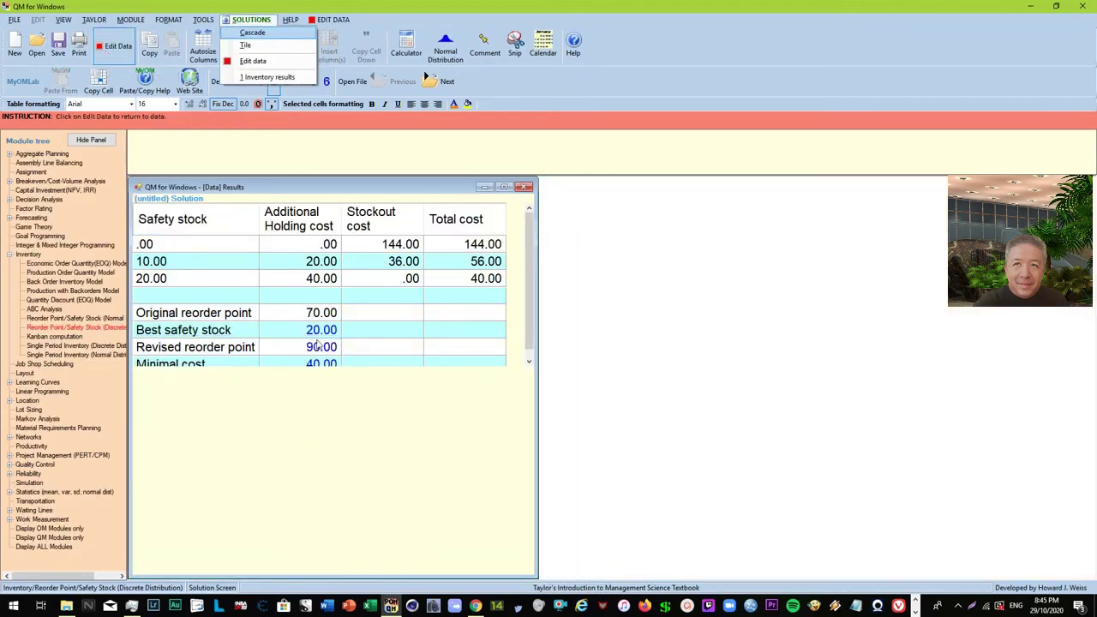
pyautogui.click(505, 187)
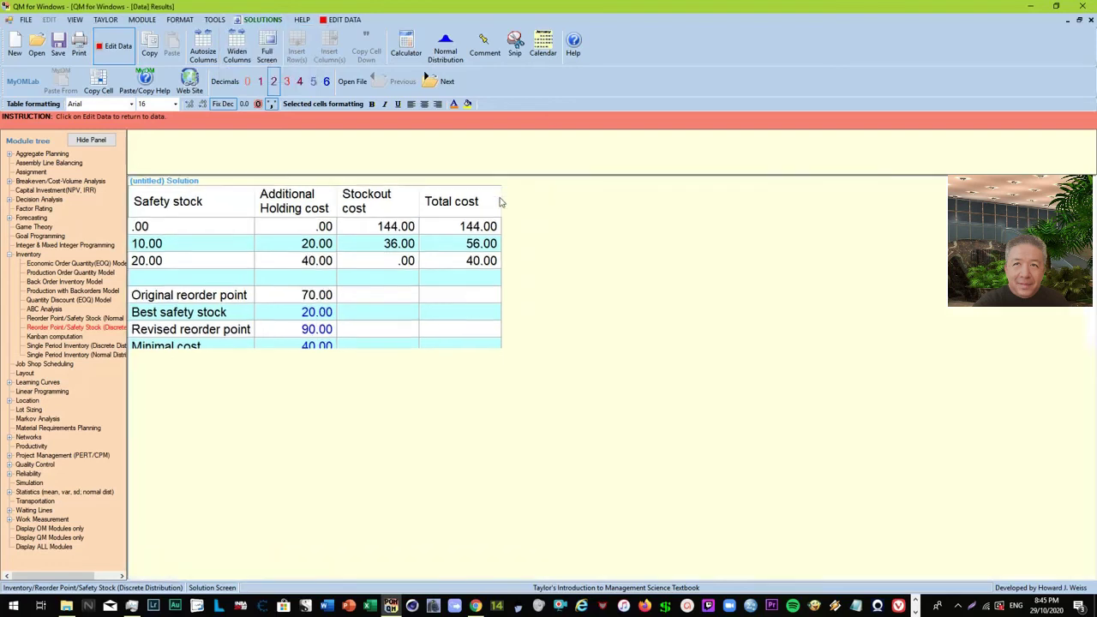
pyautogui.click(157, 230)
pyautogui.click(310, 227)
pyautogui.click(383, 237)
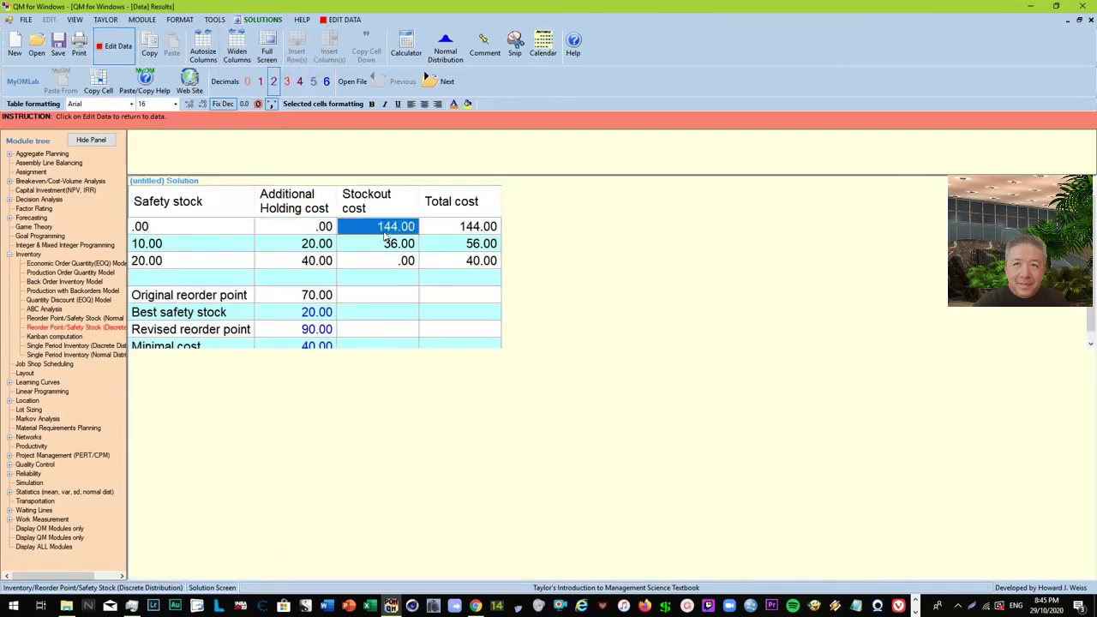
pyautogui.click(395, 243)
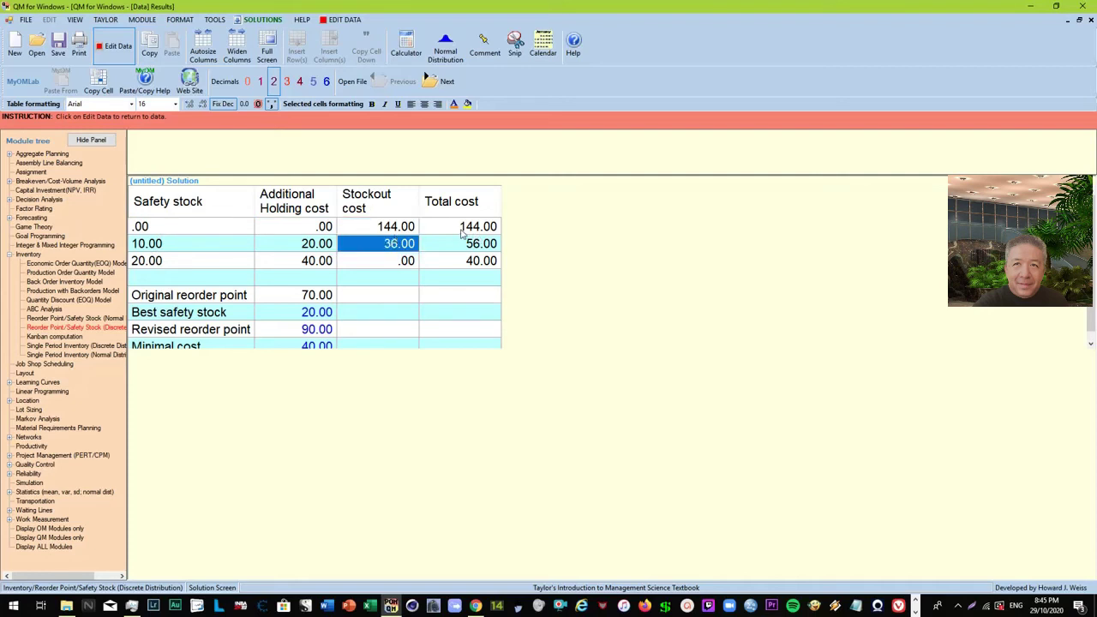
pyautogui.click(461, 232)
# Review original reorder point 70, best safety stock 20 and revised reorder point 90.
pyautogui.click(185, 305)
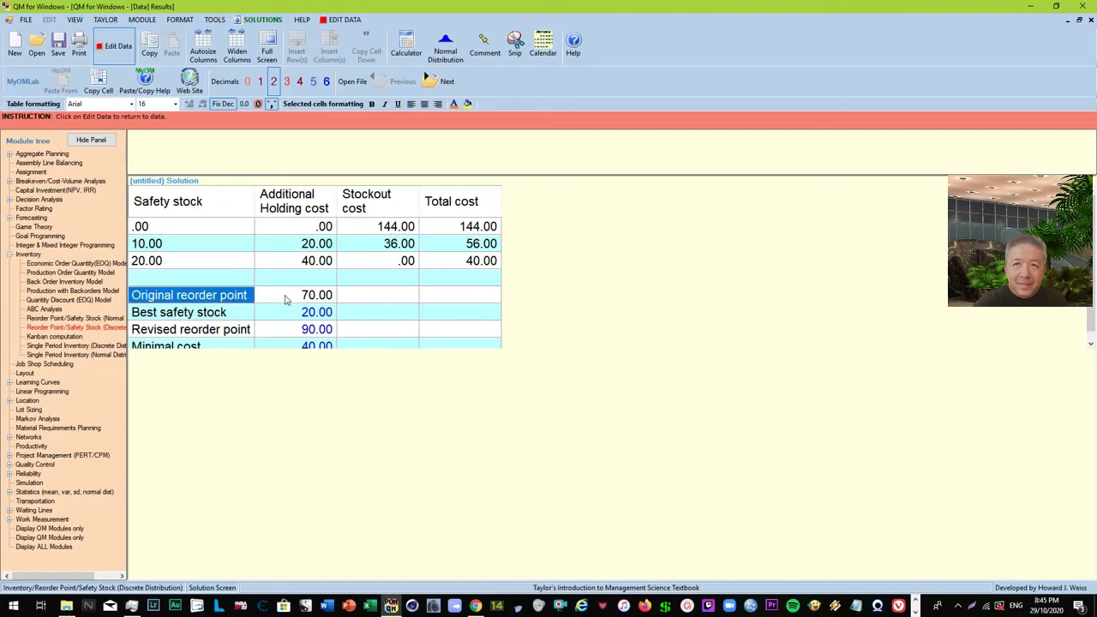
pyautogui.click(289, 300)
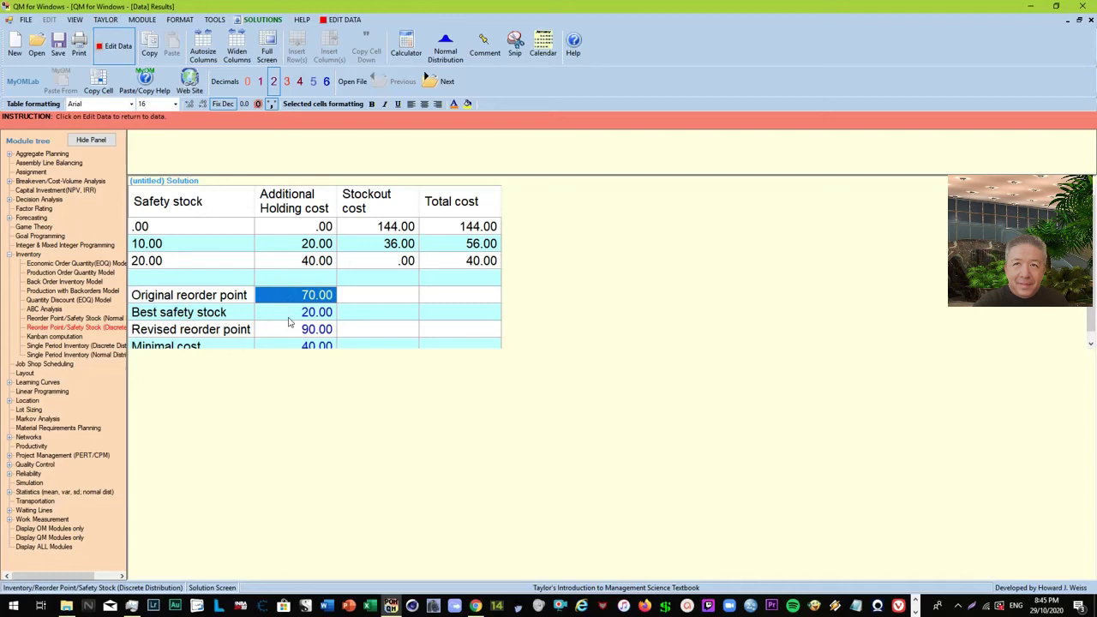
pyautogui.click(288, 315)
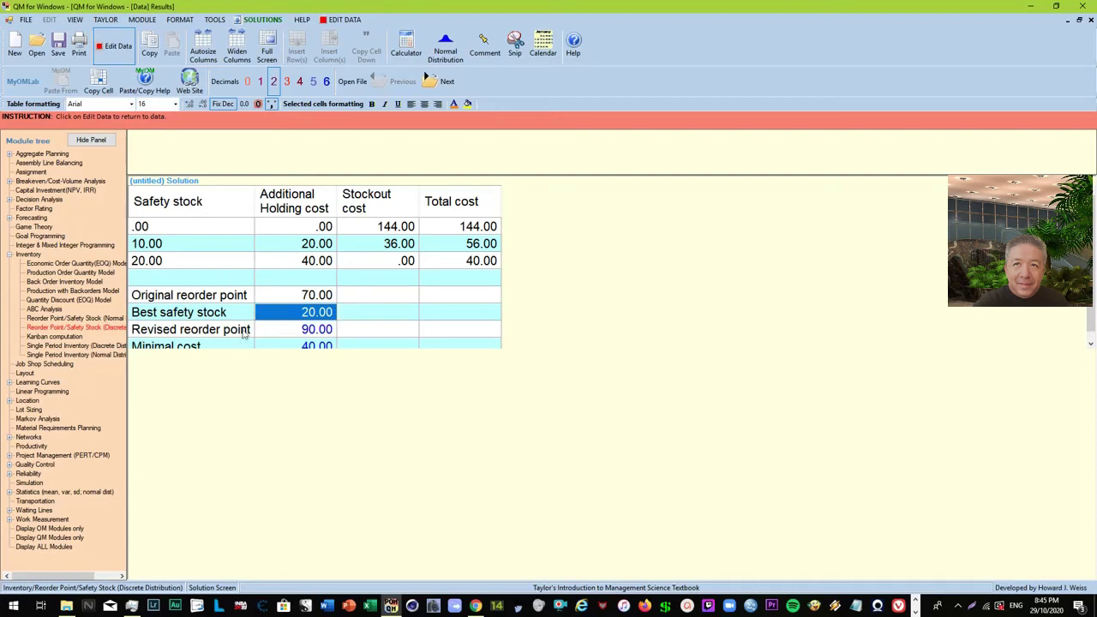
pyautogui.click(292, 335)
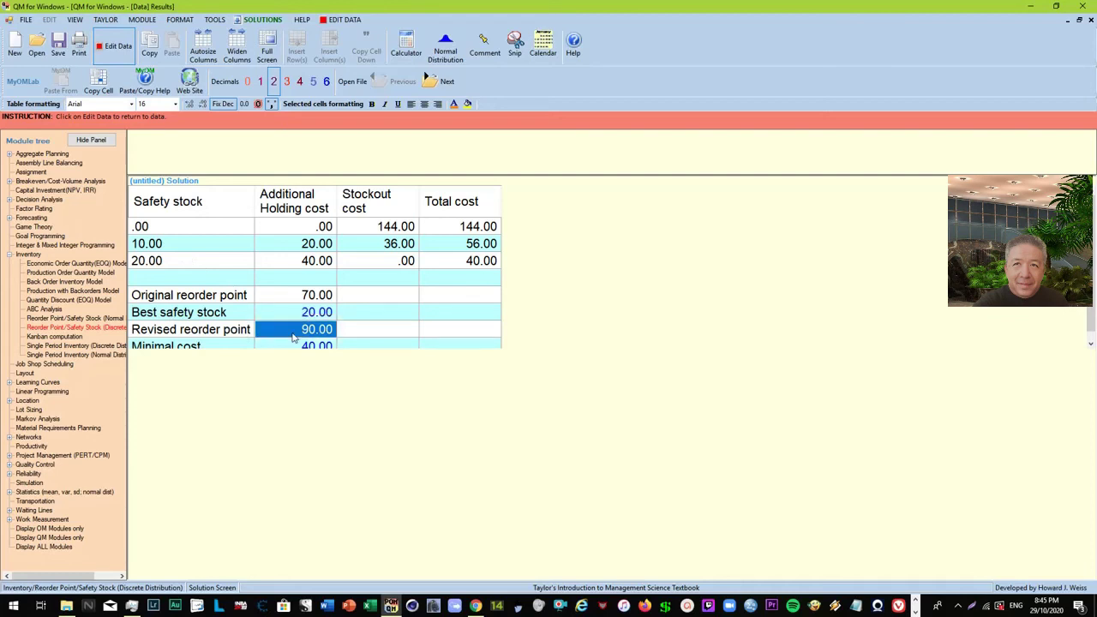
pyautogui.click(298, 315)
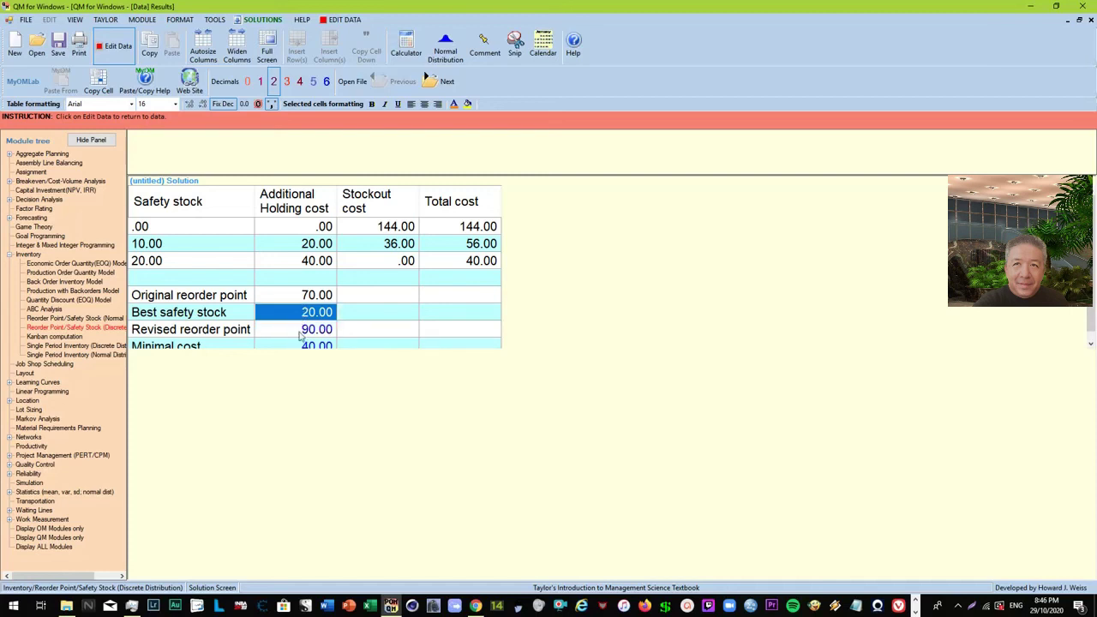
pyautogui.click(299, 336)
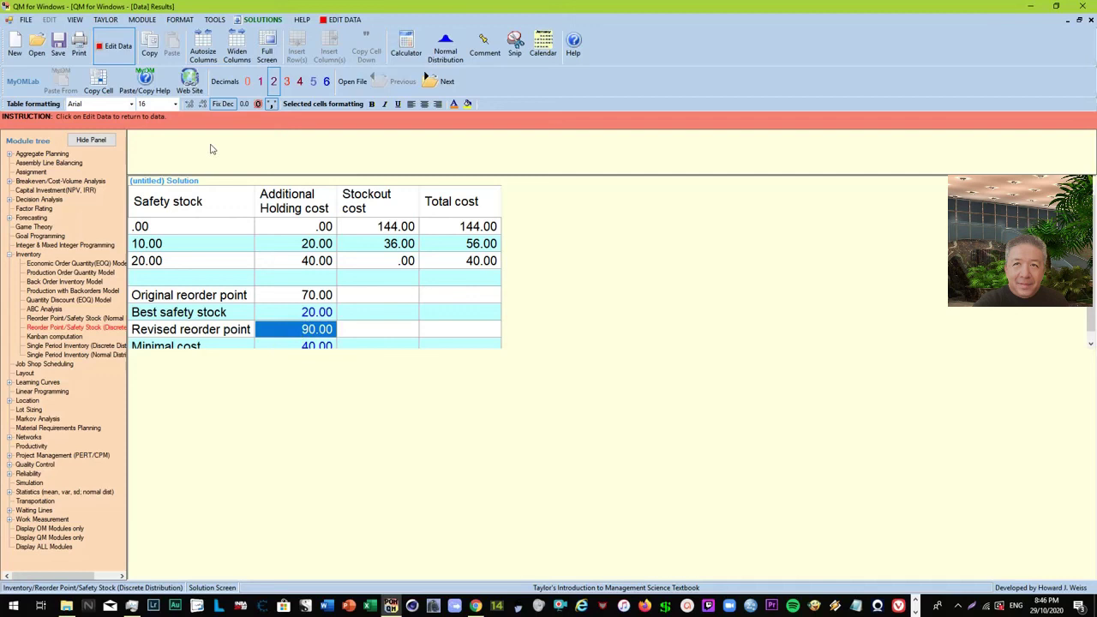